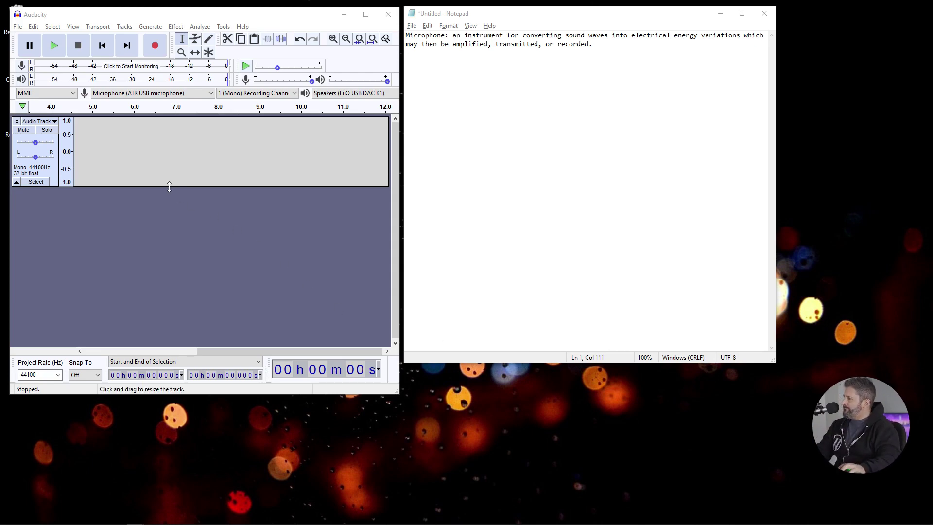
# Step: Record a roughly nine-second spoken take, stop it, and play it back from about 0.43 s
pyautogui.click(162, 43)
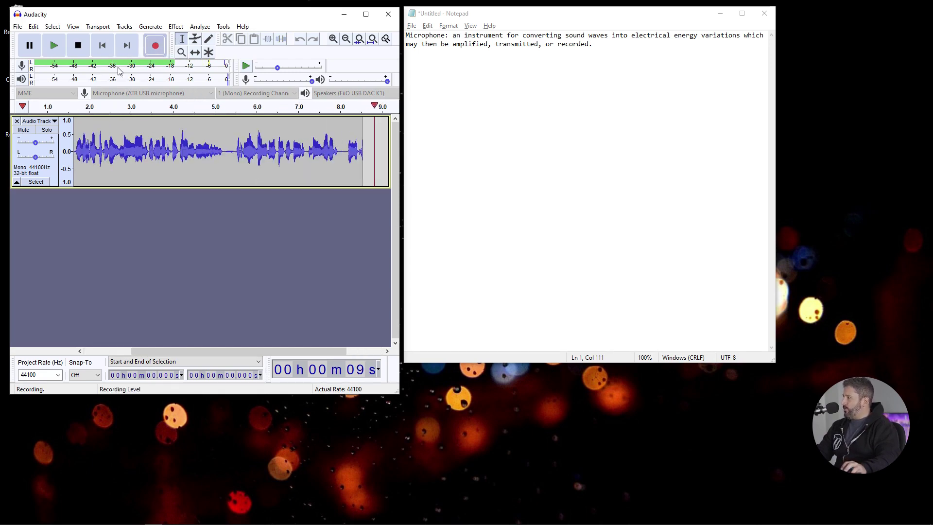
pyautogui.press('space')
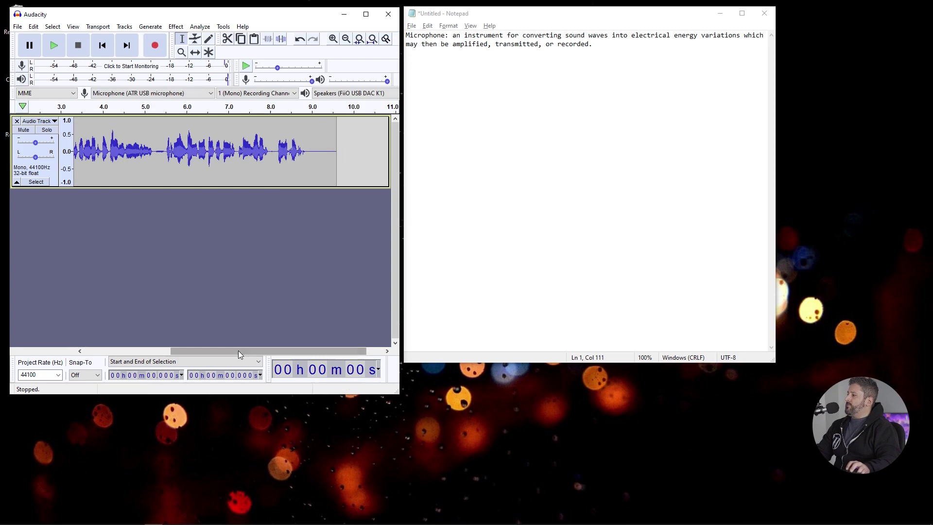
pyautogui.moveTo(238, 351); pyautogui.dragTo(130, 348)
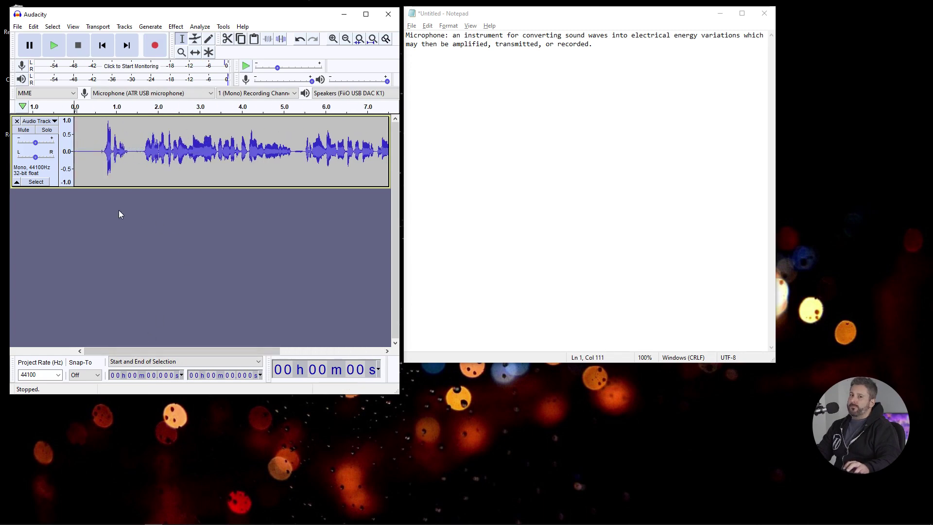
pyautogui.click(92, 139)
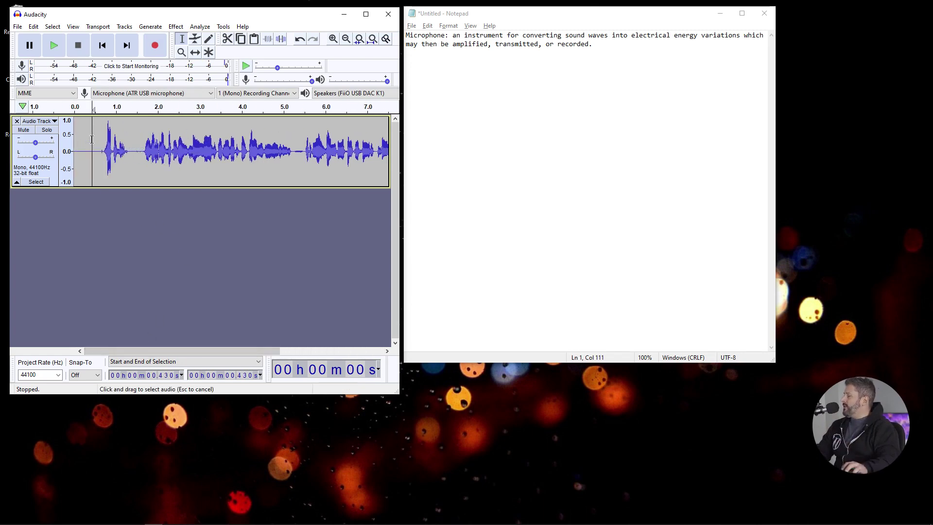
pyautogui.click(51, 49)
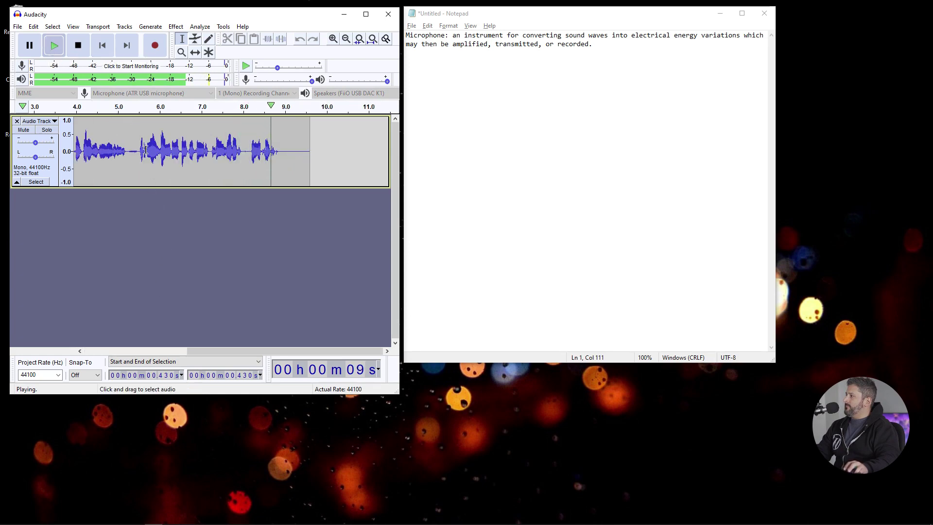
# Step: Export the take as a WAV named 'youtube demo' on the Desktop, then move Audacity aside
pyautogui.click(14, 27)
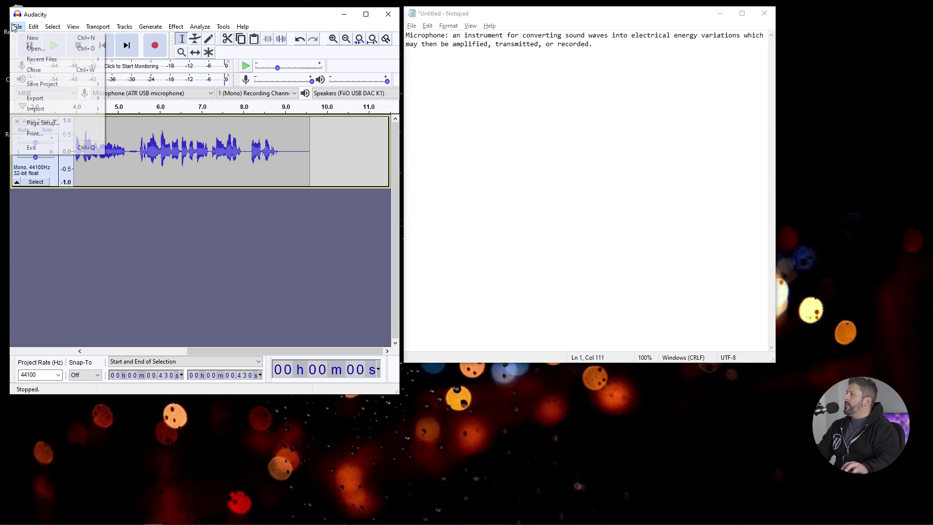
pyautogui.moveTo(73, 100)
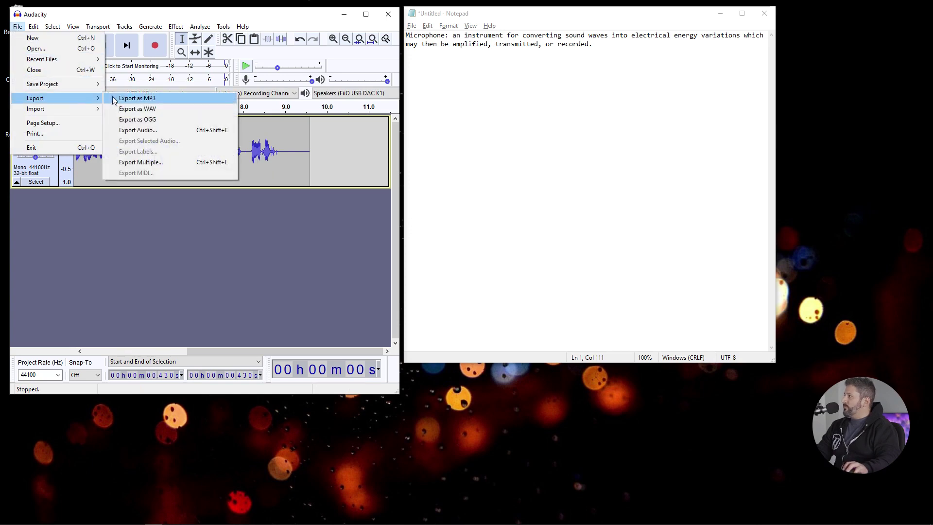
pyautogui.click(136, 109)
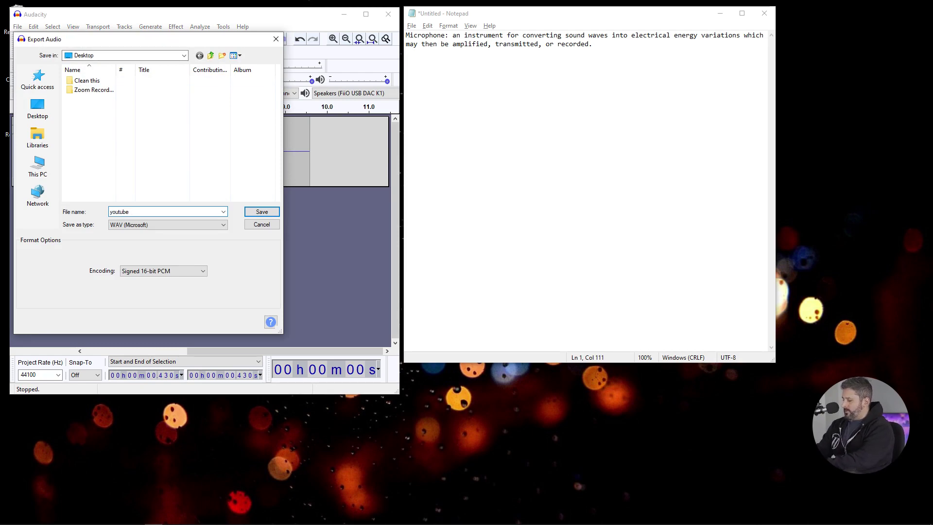
pyautogui.press('Return')
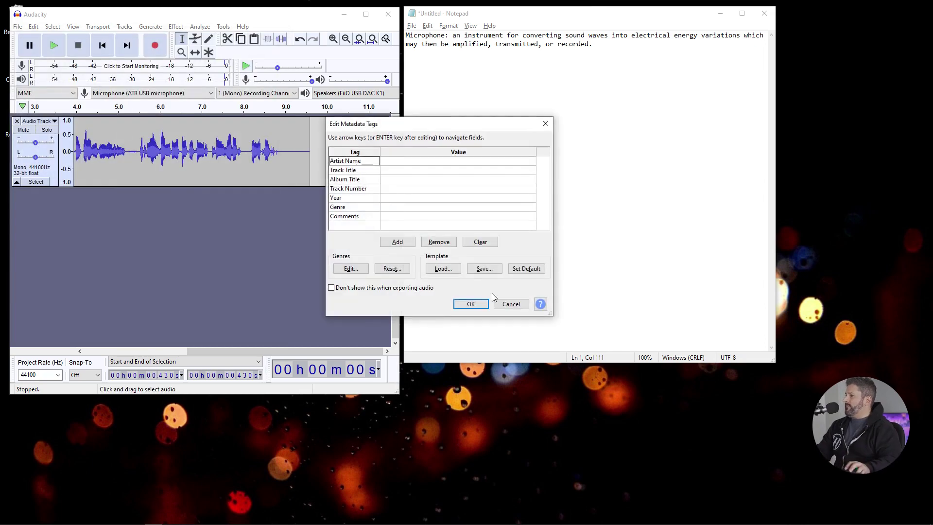
pyautogui.press('Return')
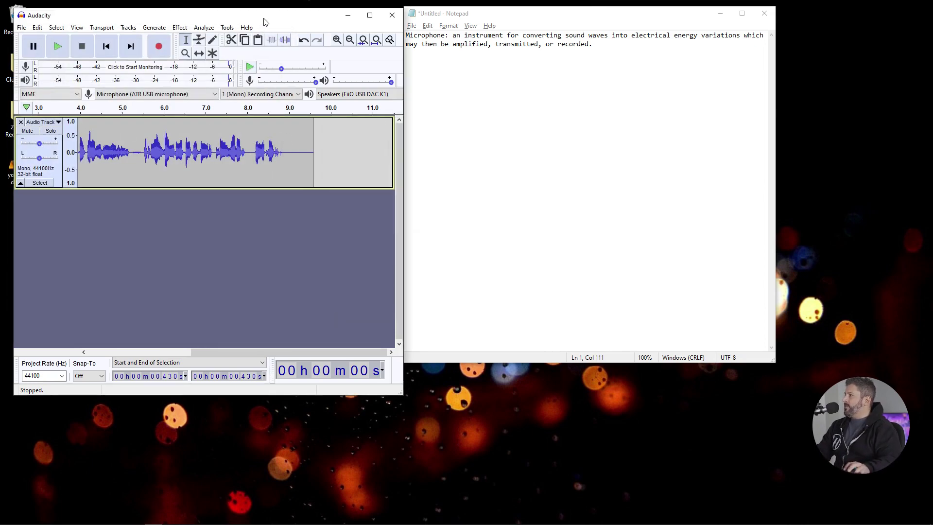
pyautogui.moveTo(261, 21); pyautogui.dragTo(428, 54)
pyautogui.click(520, 47)
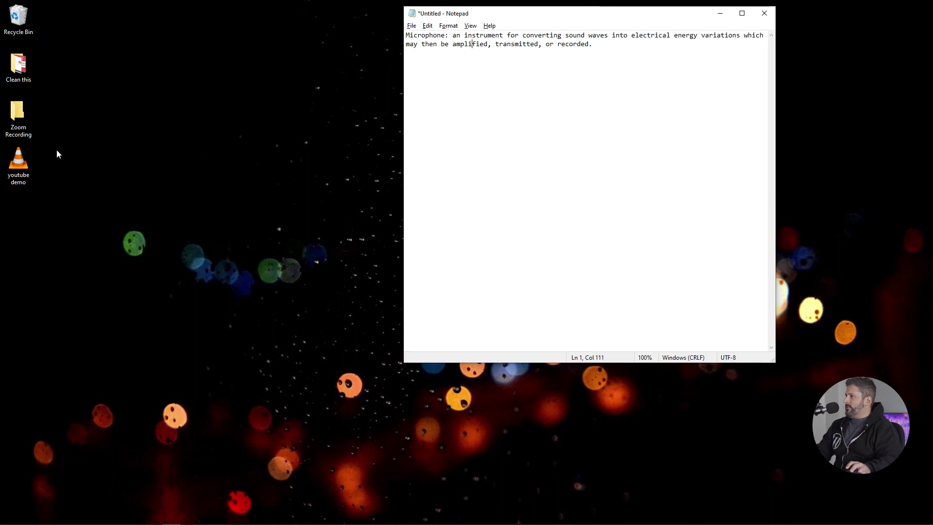
pyautogui.rightClick(7, 169)
pyautogui.click(44, 376)
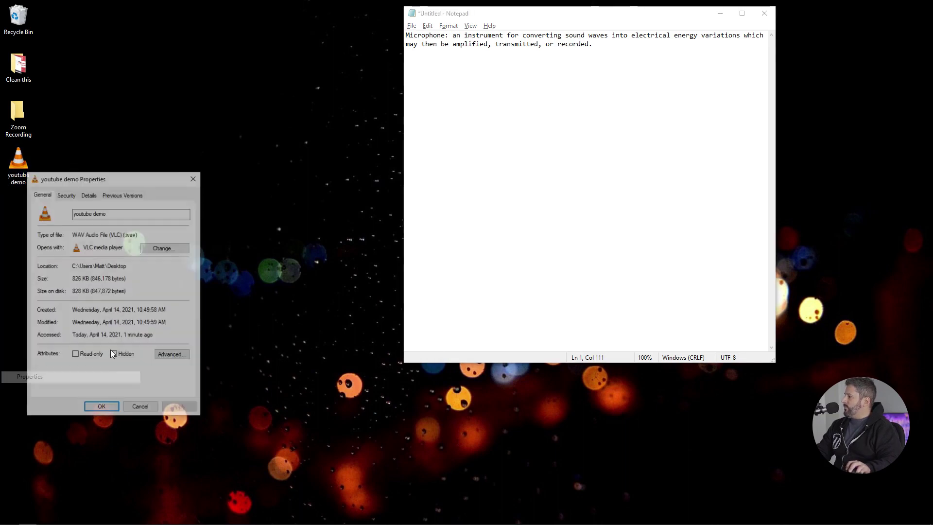
pyautogui.moveTo(108, 178); pyautogui.dragTo(297, 169)
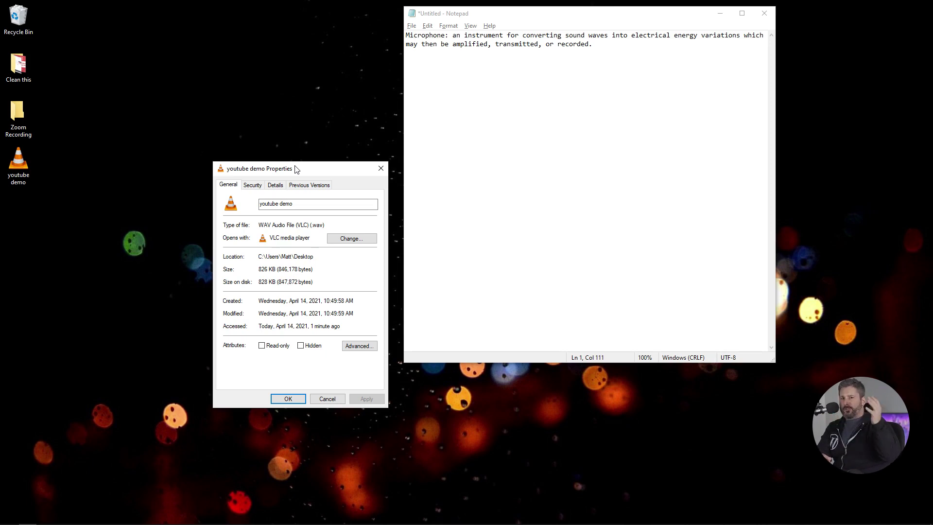
pyautogui.moveTo(302, 174); pyautogui.dragTo(289, 132)
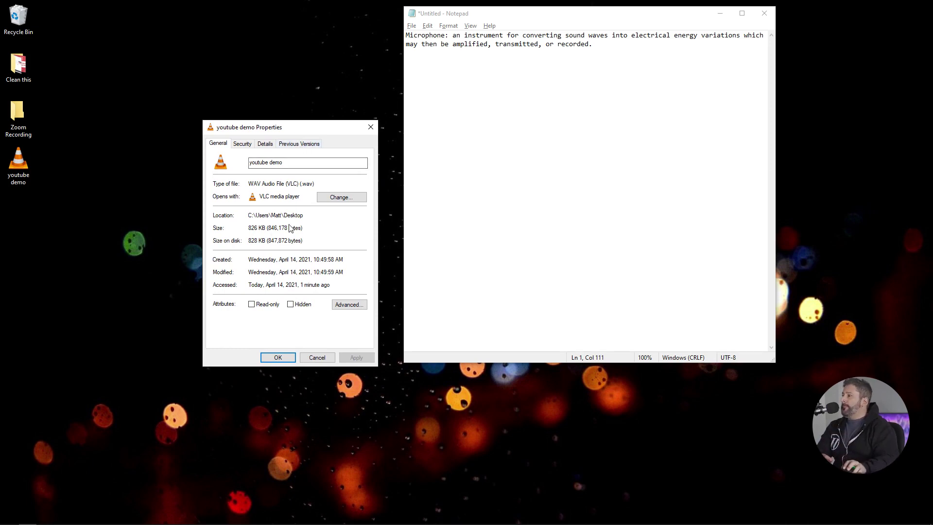
pyautogui.click(260, 146)
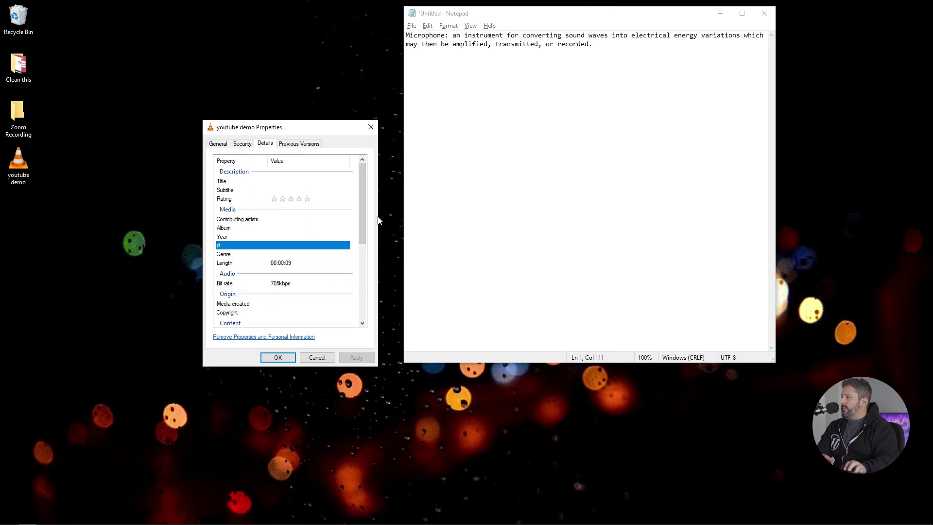
pyautogui.click(287, 284)
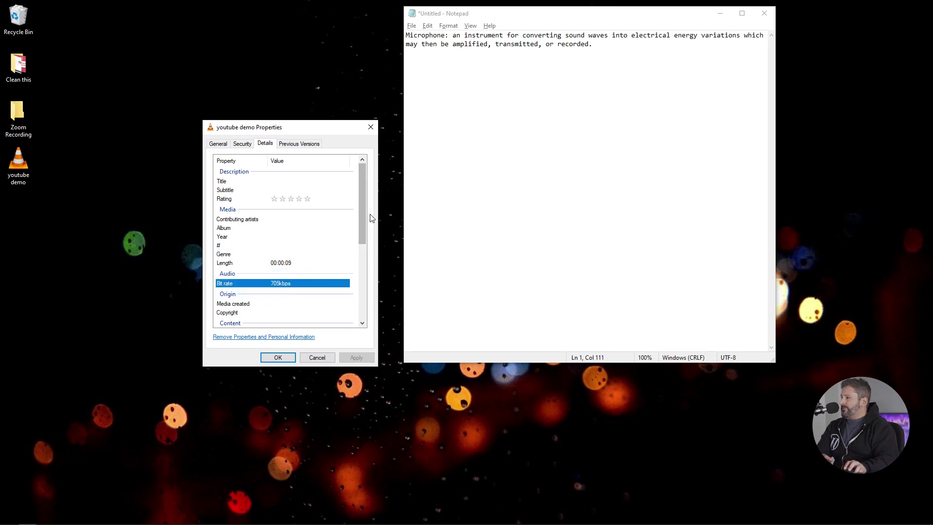
pyautogui.moveTo(366, 233); pyautogui.dragTo(204, 148)
pyautogui.click(225, 147)
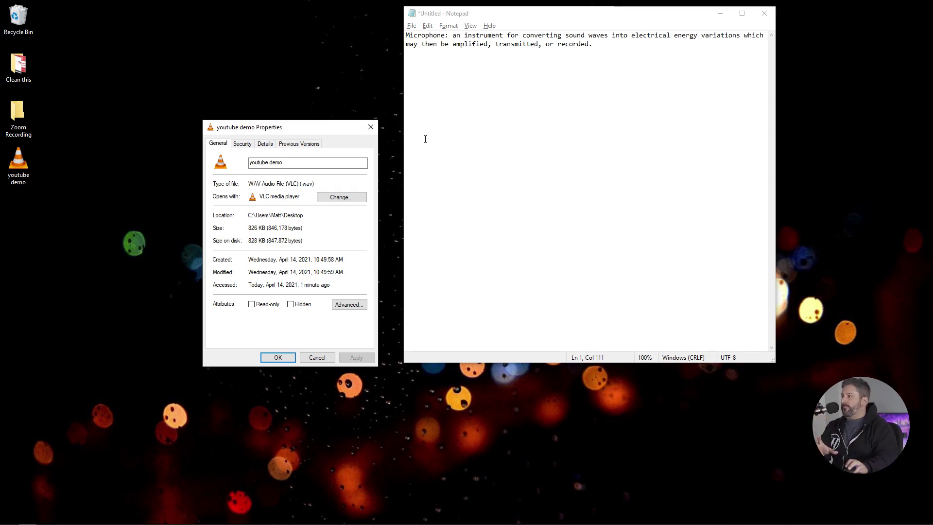
pyautogui.click(365, 130)
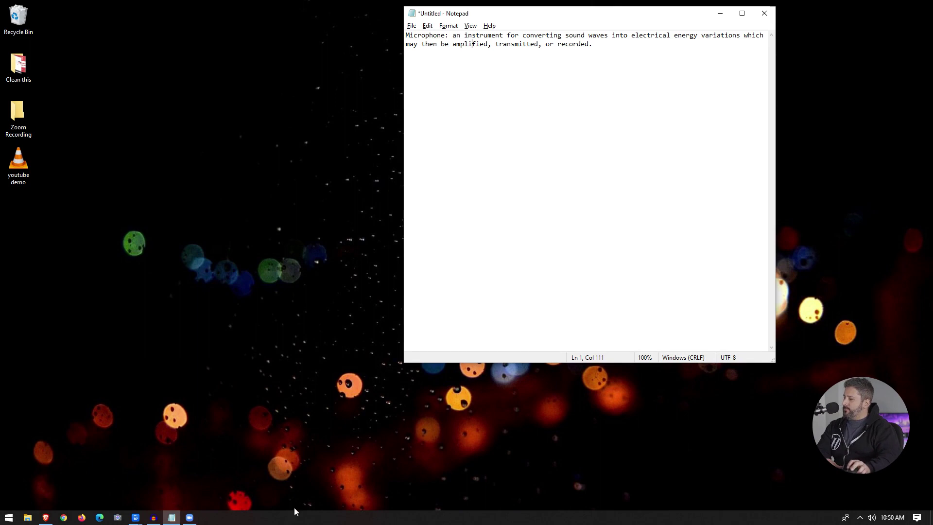
# Step: Restore Zoom and start a new meeting joined with computer audio
pyautogui.click(190, 517)
pyautogui.moveTo(582, 210); pyautogui.dragTo(371, 118)
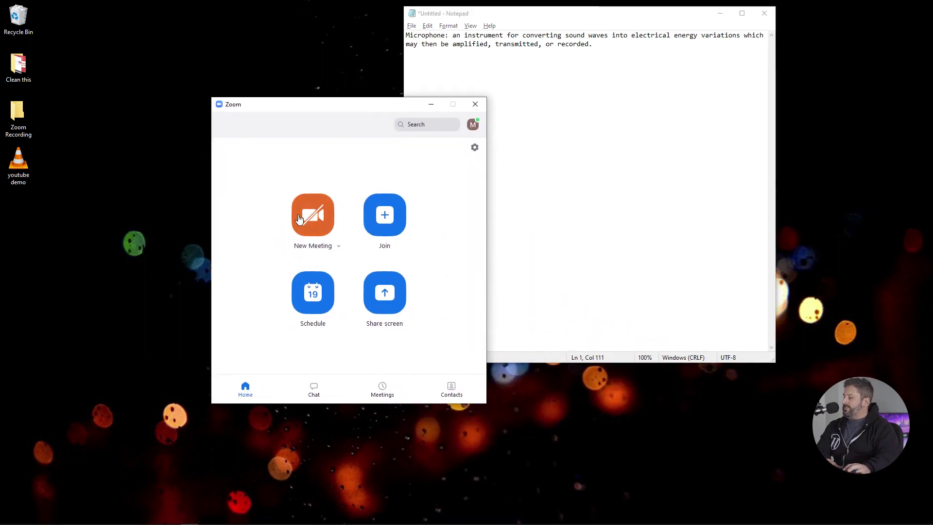
pyautogui.click(303, 222)
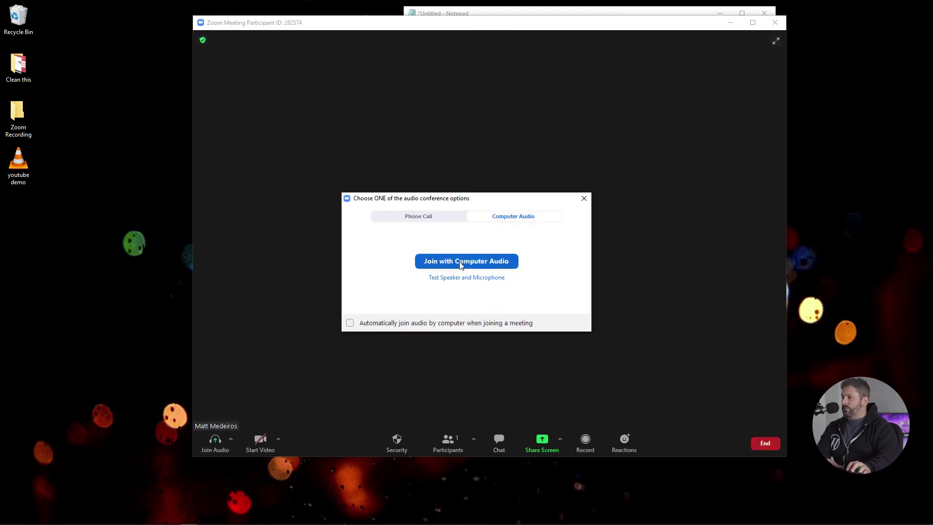
pyautogui.click(460, 261)
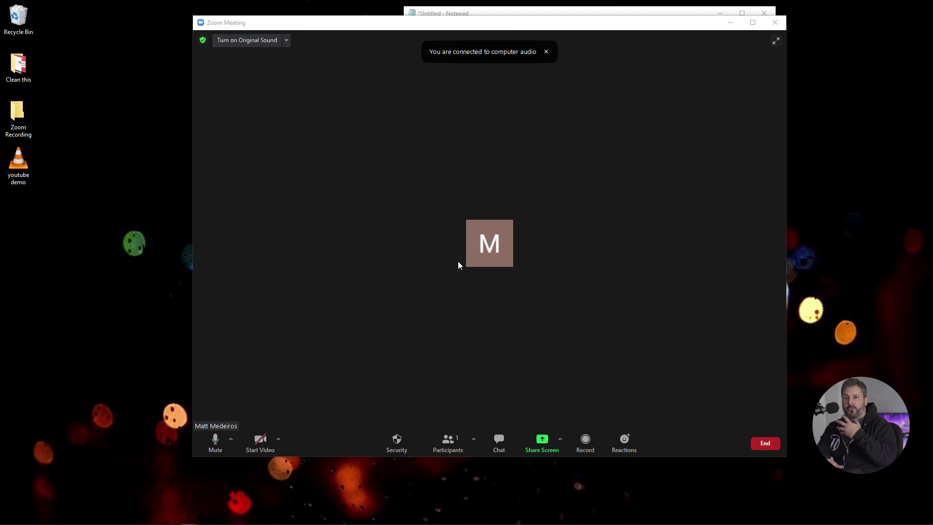
# Step: Shrink the meeting window and move it top-left, checking the ATR USB microphone is selected
pyautogui.moveTo(436, 26); pyautogui.dragTo(318, 32)
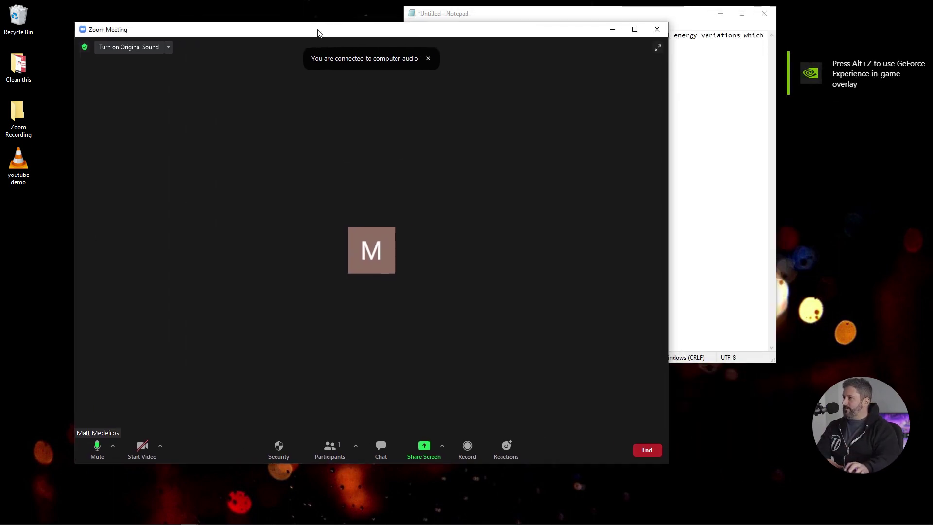
pyautogui.moveTo(74, 23); pyautogui.dragTo(218, 140)
pyautogui.moveTo(307, 148); pyautogui.dragTo(196, 97)
pyautogui.moveTo(425, 97); pyautogui.dragTo(373, 84)
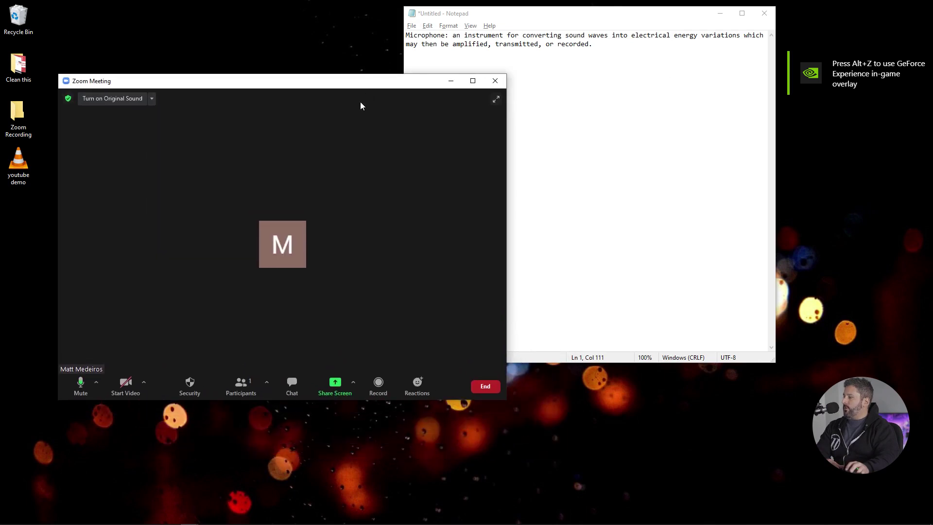
pyautogui.click(96, 382)
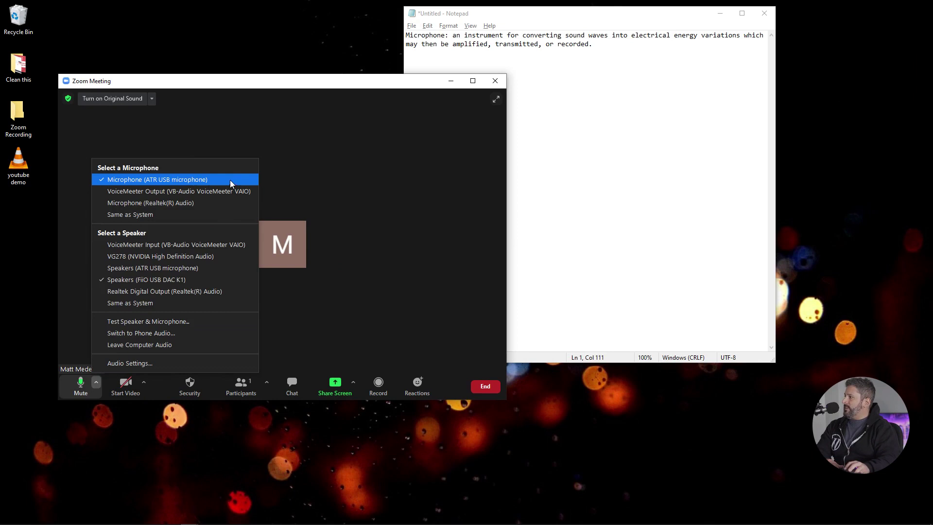
pyautogui.moveTo(285, 83); pyautogui.dragTo(274, 79)
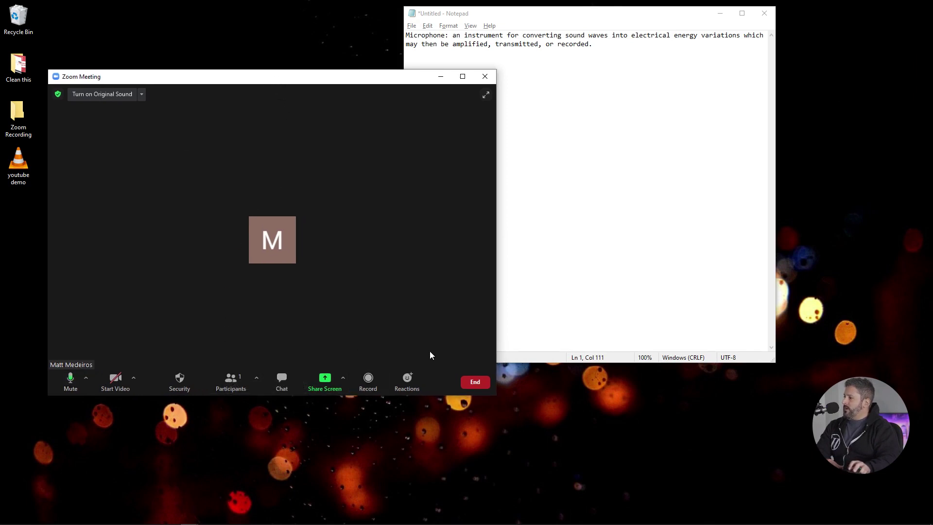
# Step: Open Zoom's audio settings, then view Local Recording options with separate per-participant audio files
pyautogui.click(86, 378)
pyautogui.click(105, 360)
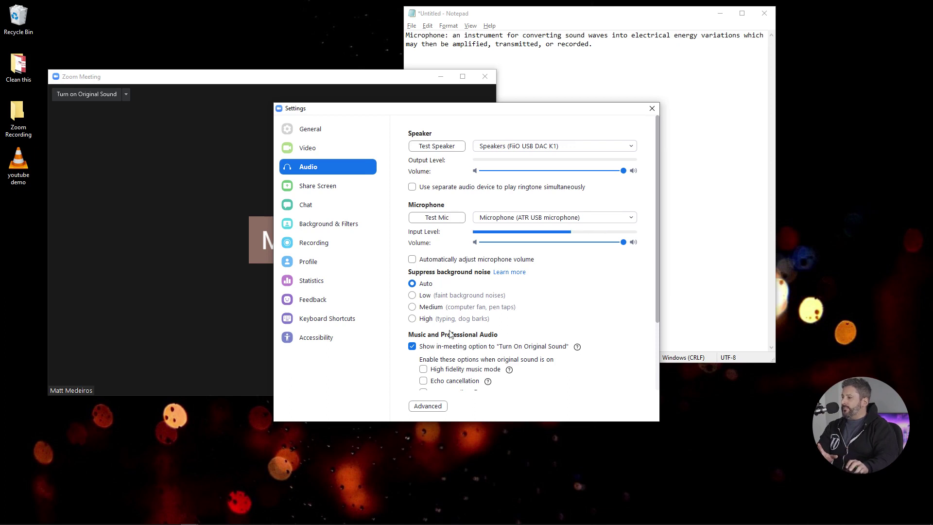
pyautogui.scroll(-1, 451, 335)
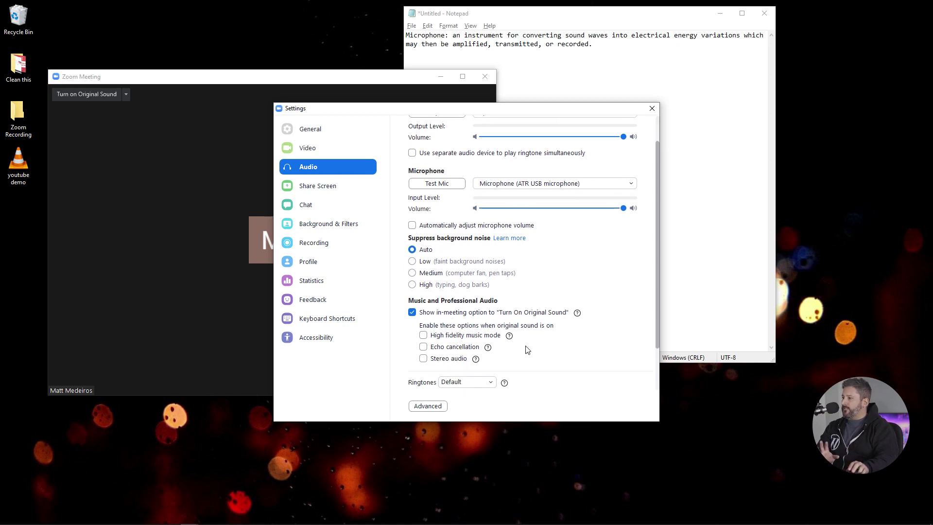
pyautogui.click(313, 245)
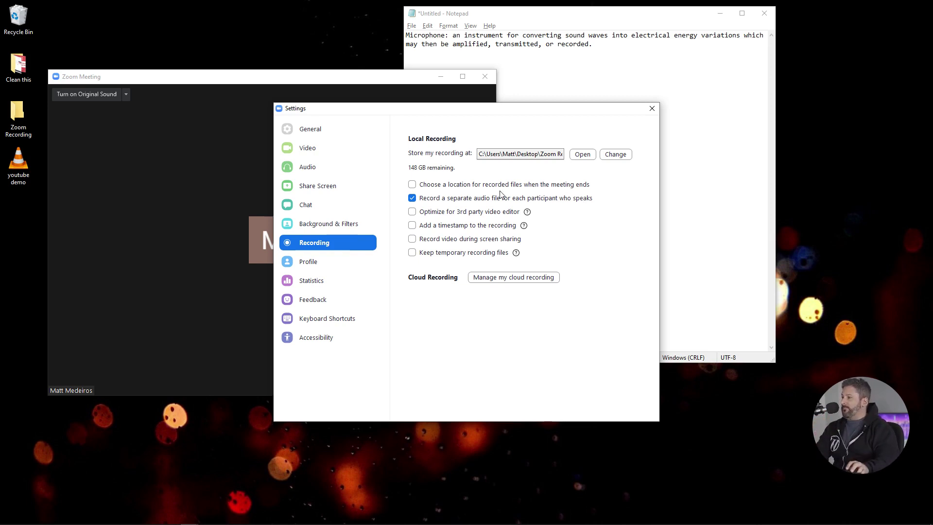
# Step: Switch back to the Audio settings showing automatic volume off and Original Sound enabled
pyautogui.click(318, 165)
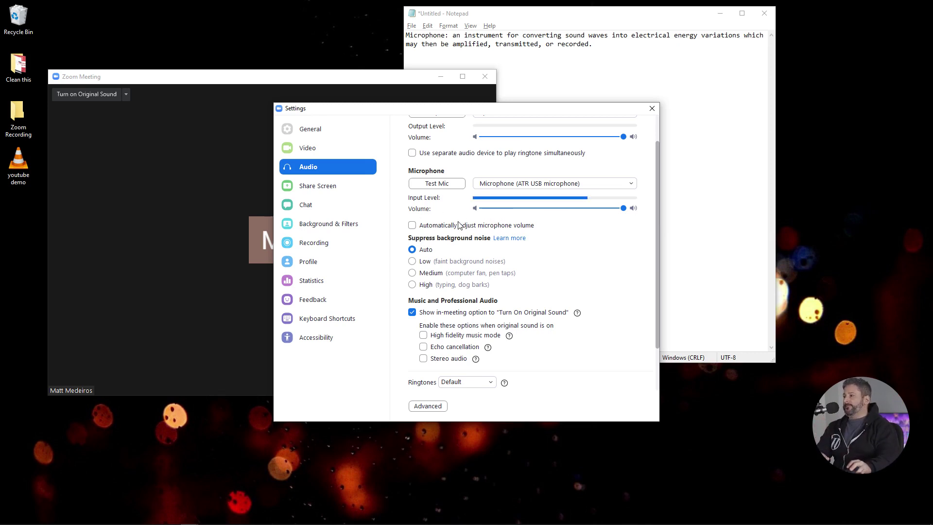
# Step: Close Settings, record the meeting briefly on this computer, then stop the recording
pyautogui.click(652, 110)
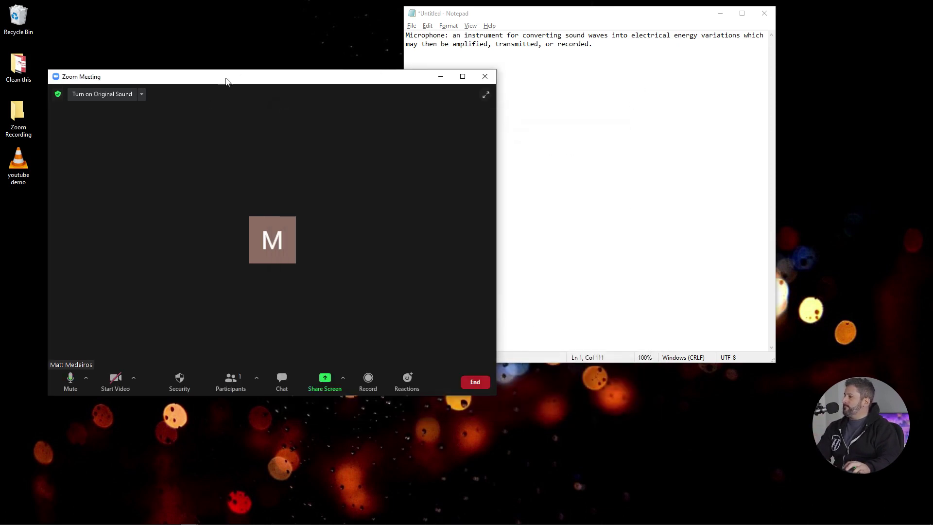
pyautogui.click(374, 387)
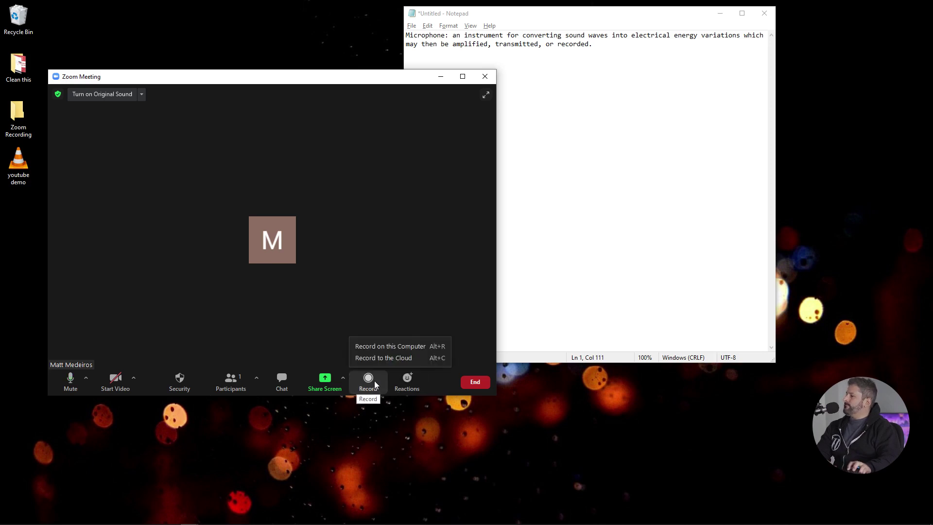
pyautogui.click(405, 348)
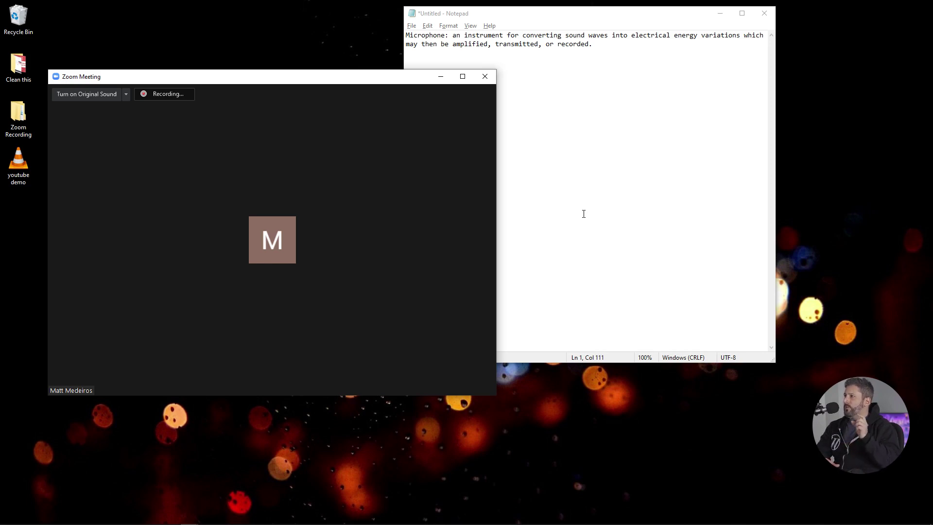
pyautogui.moveTo(456, 223)
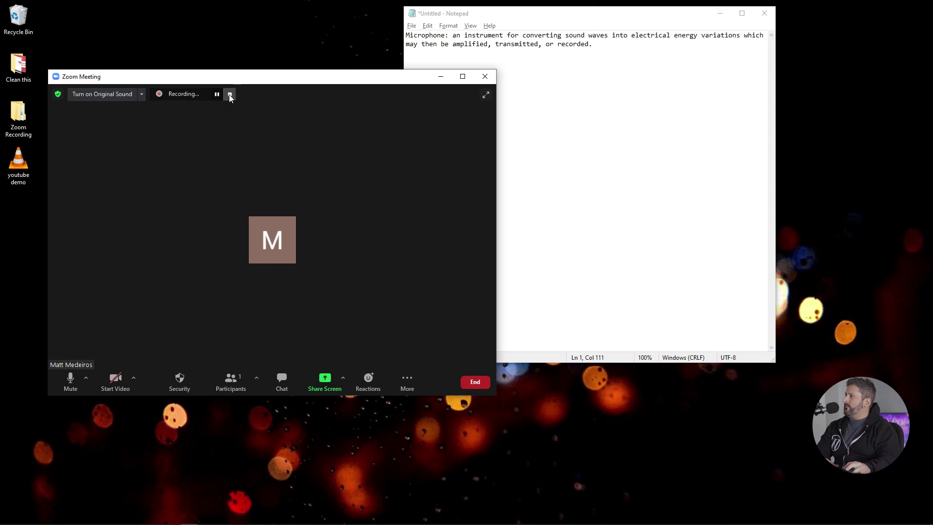
pyautogui.click(229, 95)
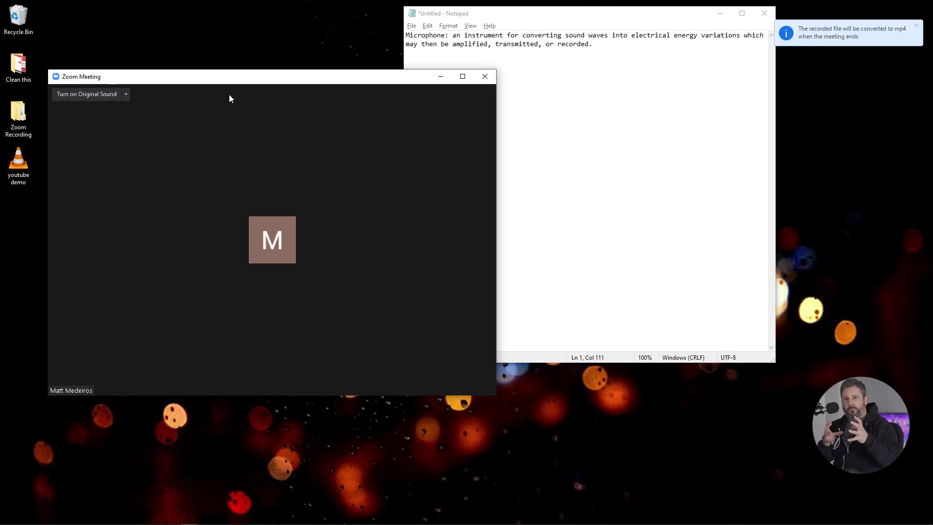
# Step: End the meeting for all and open properties of the audio_only M4A in Audio Record
pyautogui.click(474, 382)
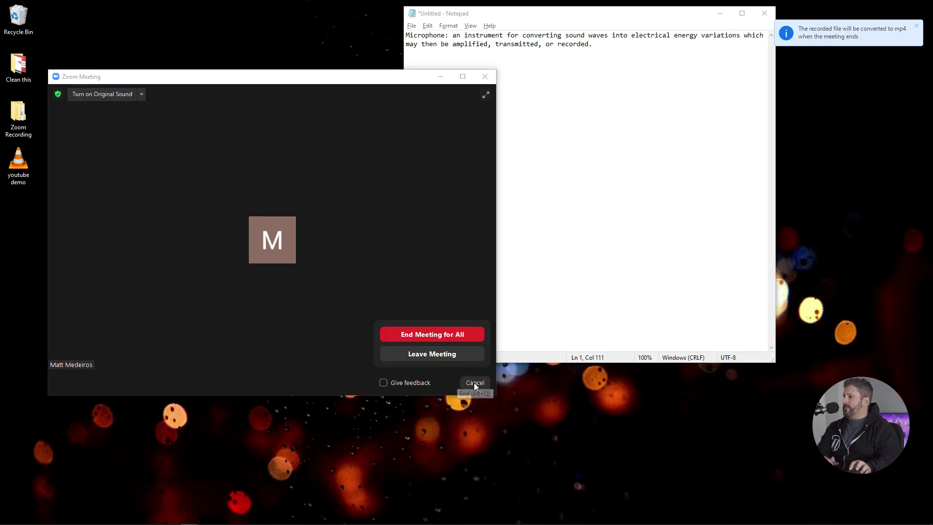
pyautogui.click(443, 333)
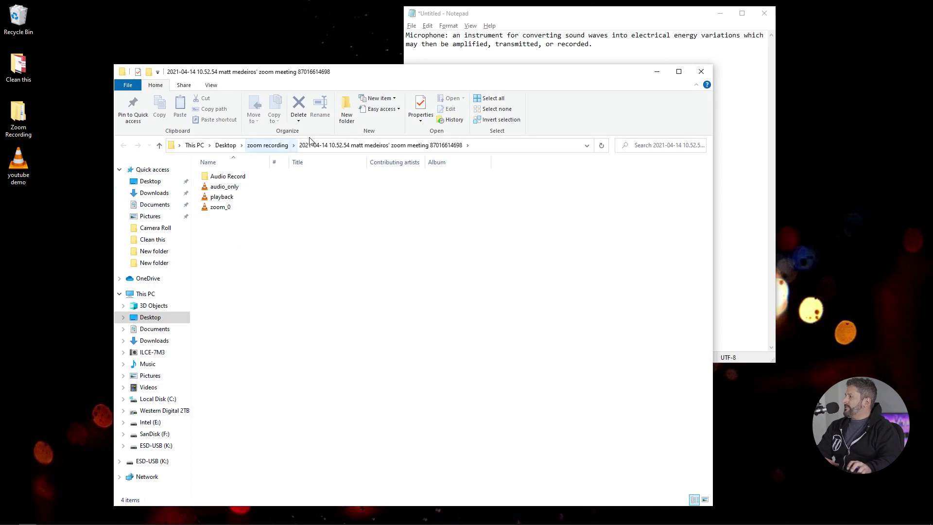
pyautogui.doubleClick(228, 177)
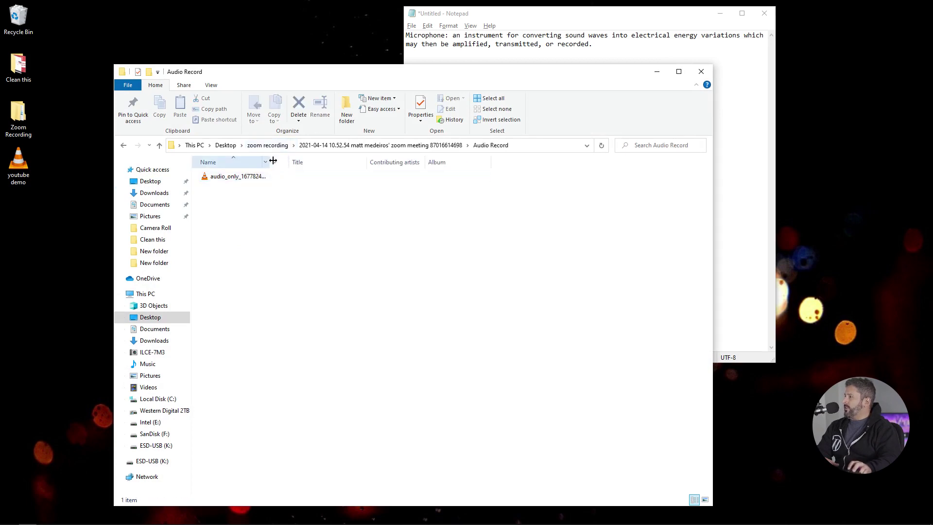
pyautogui.doubleClick(269, 162)
pyautogui.rightClick(268, 176)
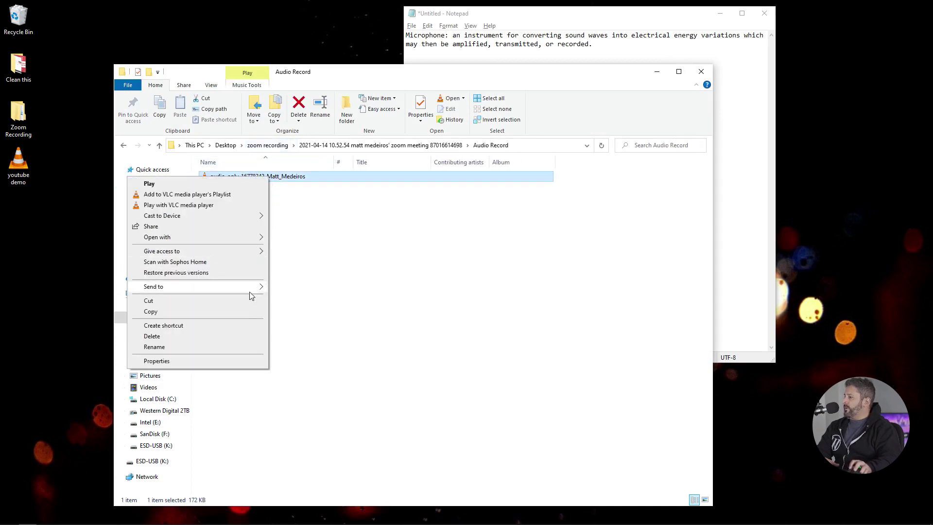
pyautogui.click(222, 360)
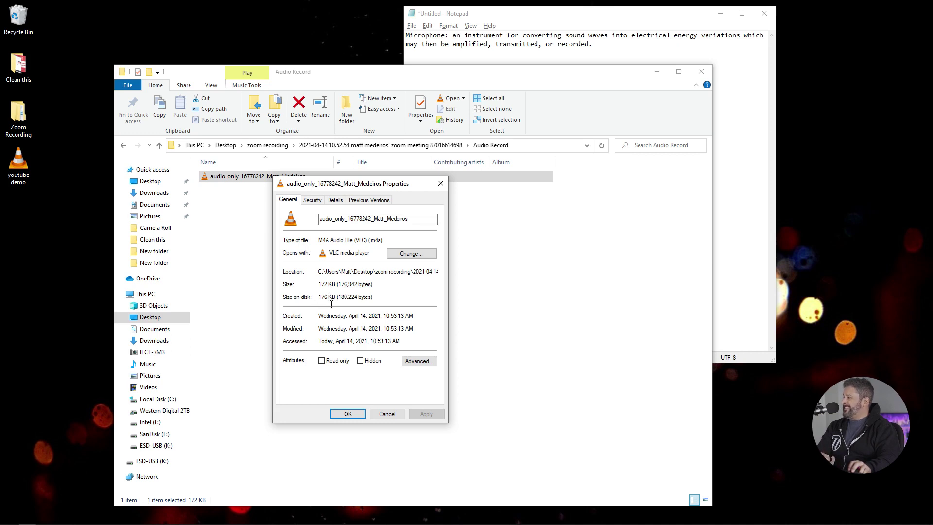
# Step: Open the youtube demo file's properties beside the M4A's, noting the M4A's file size
pyautogui.rightClick(19, 165)
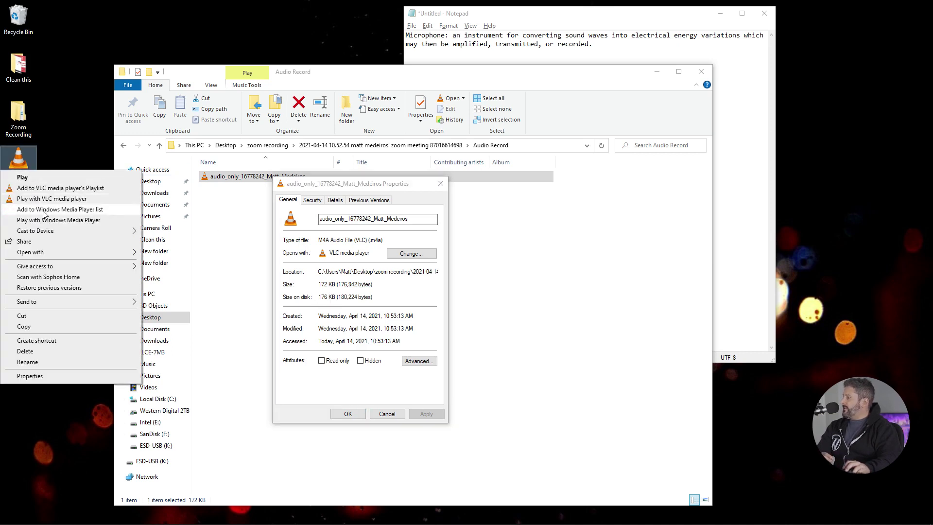
pyautogui.click(86, 377)
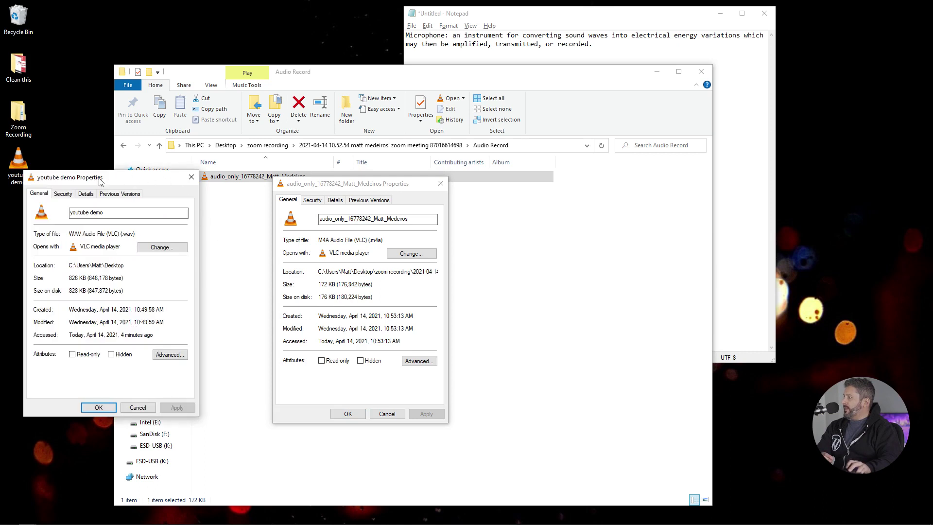
pyautogui.moveTo(98, 184); pyautogui.dragTo(168, 187)
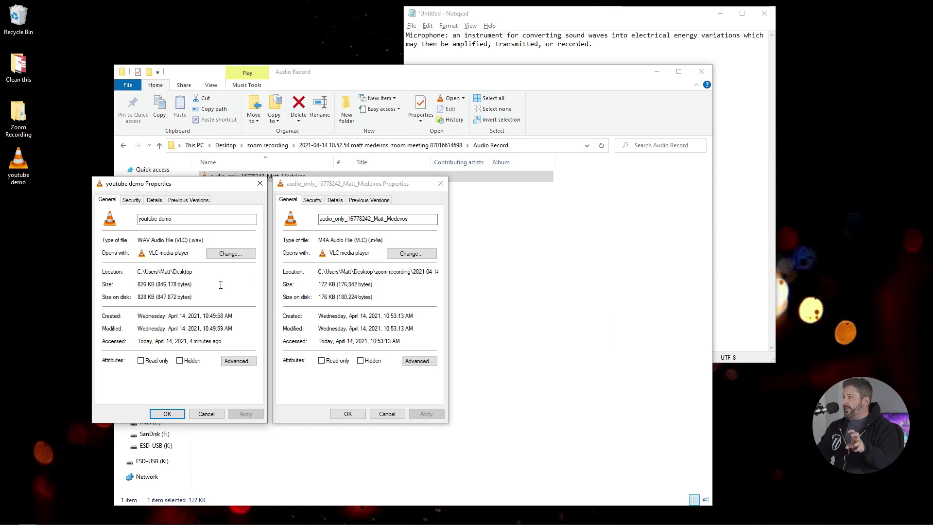
pyautogui.click(391, 285)
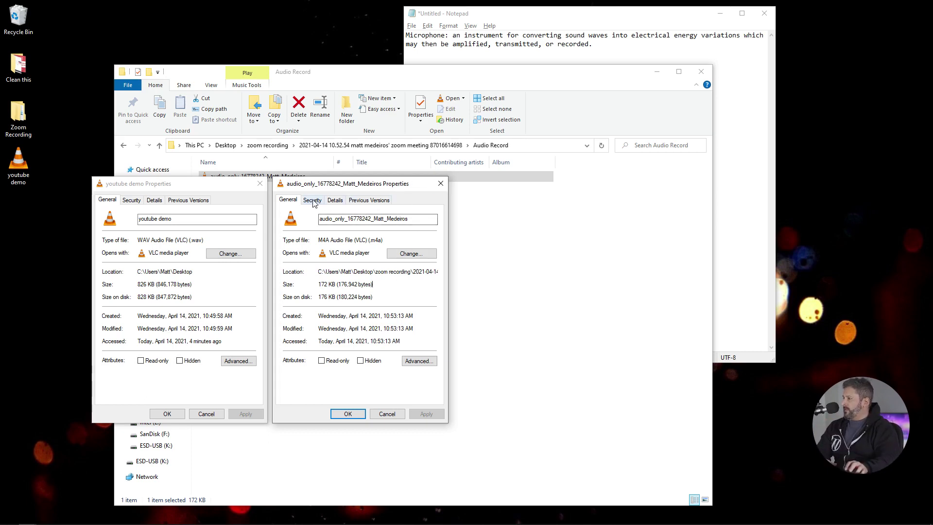
# Step: Compare bit rates on both Details tabs (127 kbps vs 705 kbps), then close youtube demo's properties
pyautogui.click(333, 201)
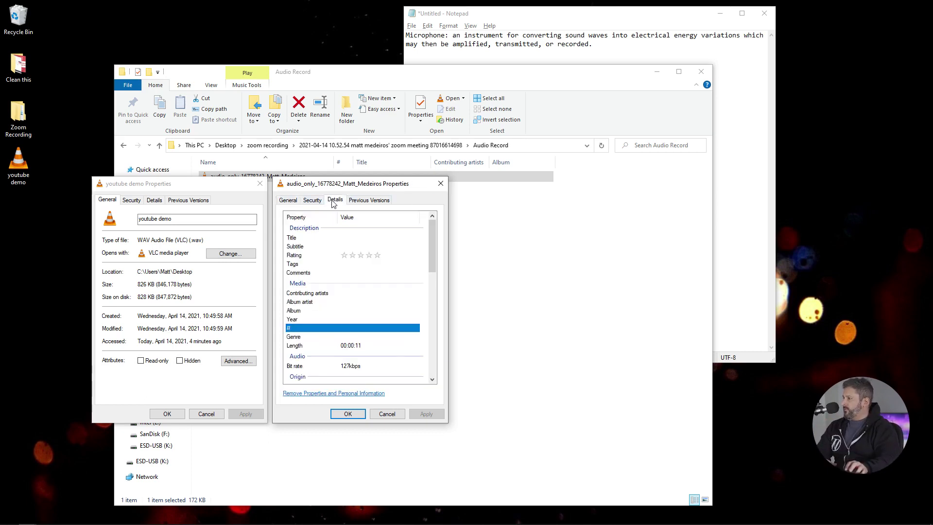
pyautogui.click(355, 367)
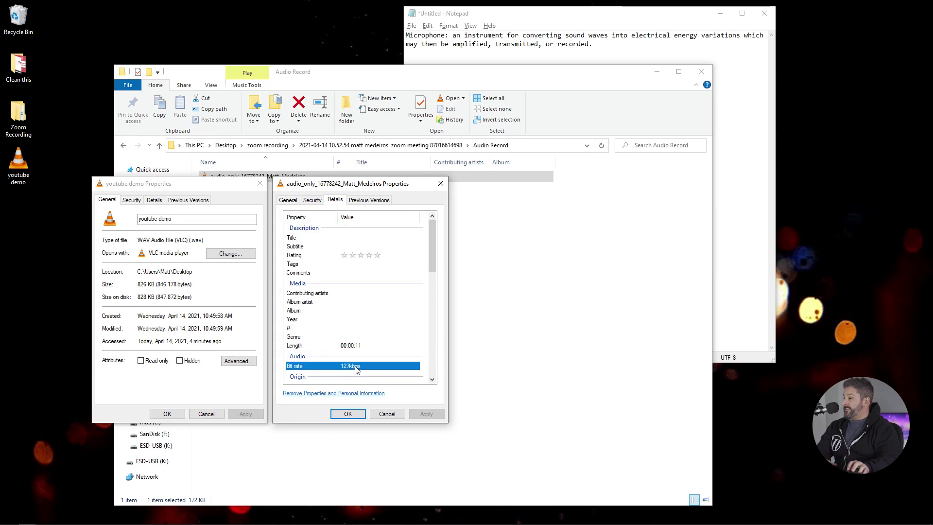
pyautogui.click(153, 201)
pyautogui.scroll(-1, 180, 301)
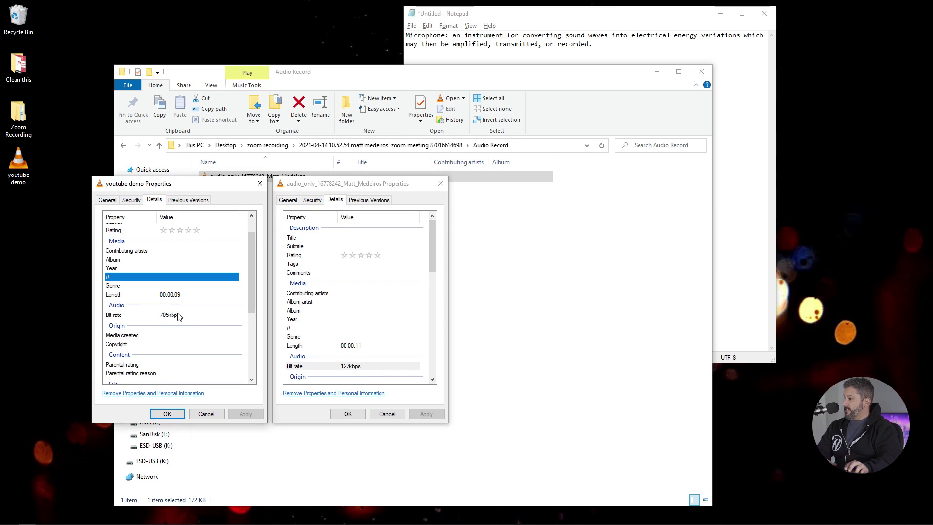
pyautogui.click(260, 183)
# Step: Close the M4A properties, play the recording in VLC to the end, then close VLC
pyautogui.click(440, 183)
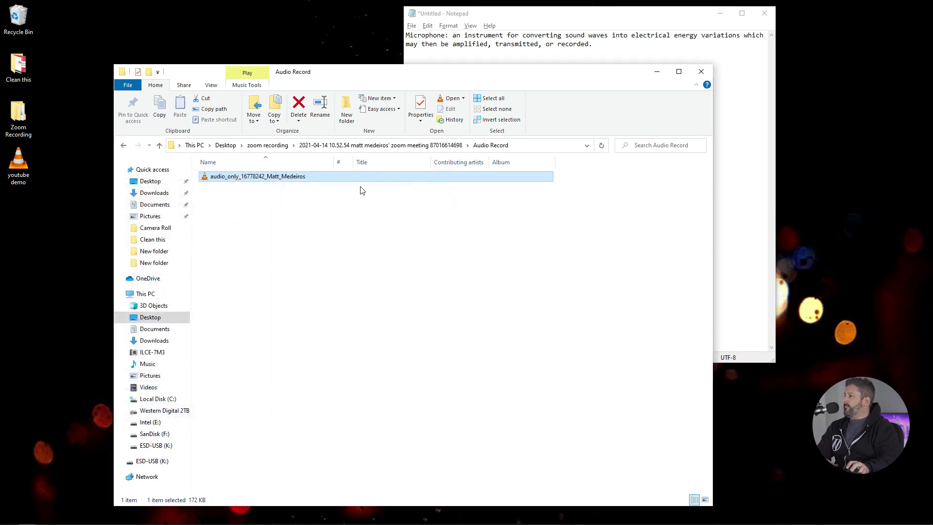
pyautogui.rightClick(259, 179)
pyautogui.click(146, 202)
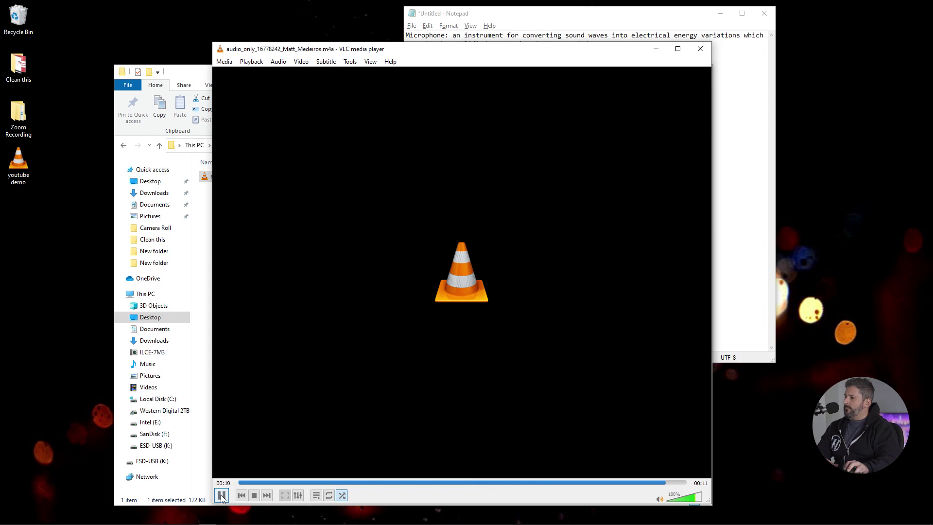
pyautogui.rightClick(221, 495)
pyautogui.click(695, 51)
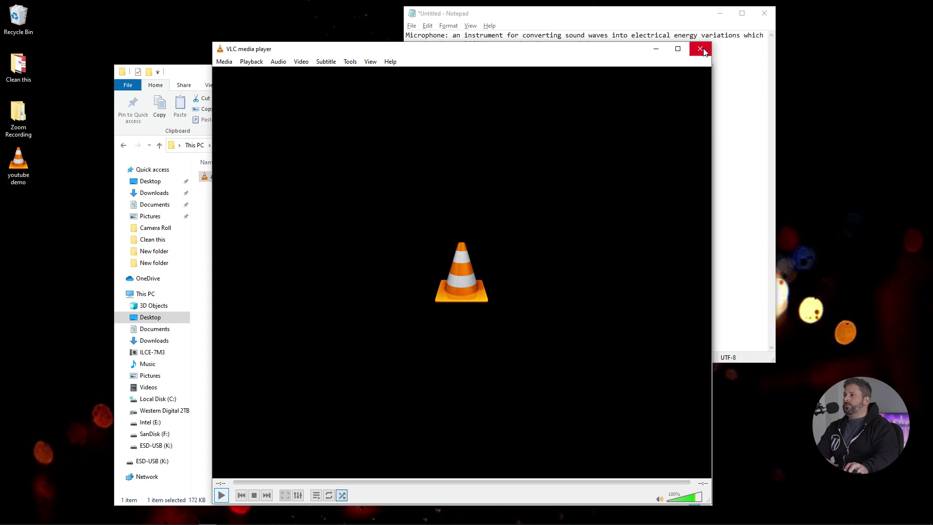
pyautogui.click(700, 48)
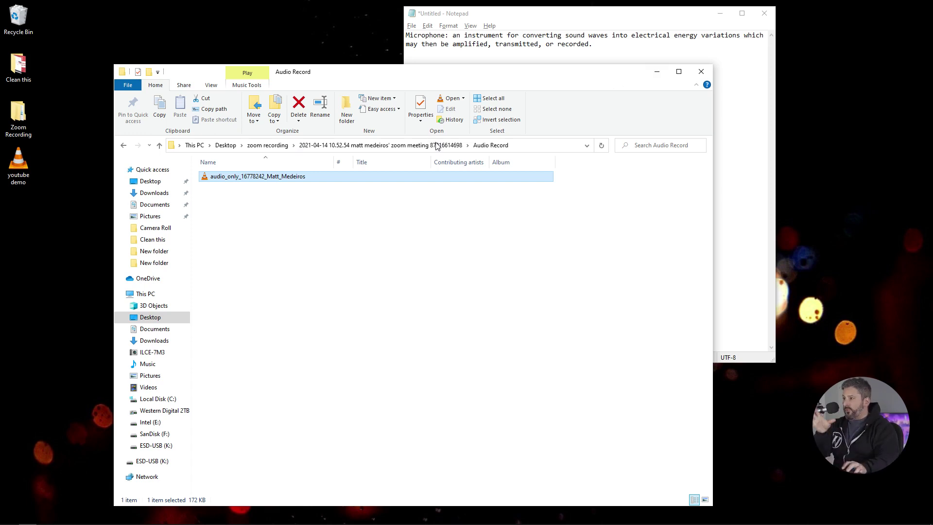
# Step: Rearrange the folder and Zoom windows so the Audio Record folder is uncovered
pyautogui.moveTo(491, 72); pyautogui.dragTo(428, 62)
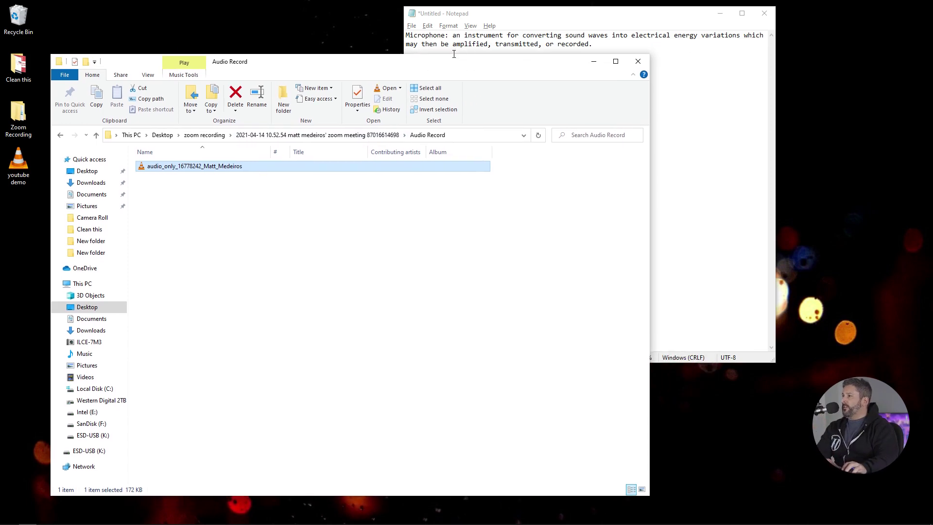
pyautogui.click(190, 520)
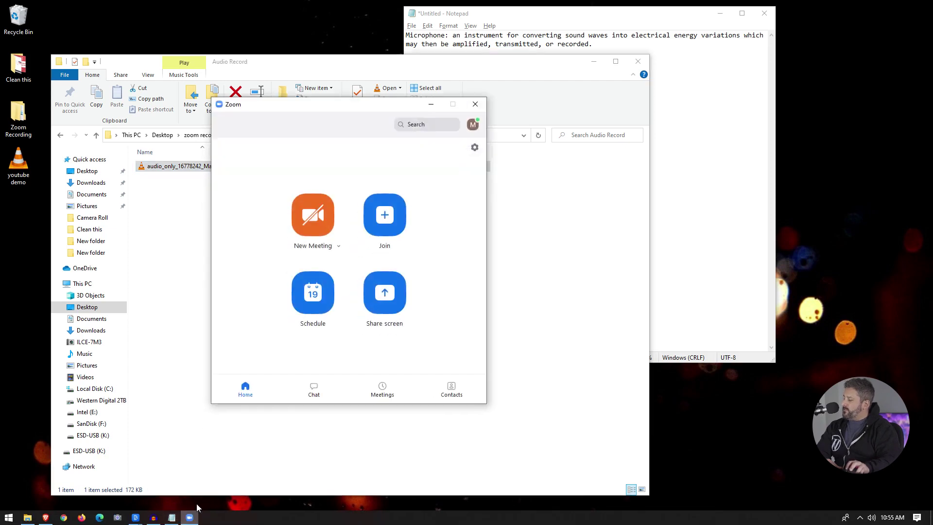
pyautogui.moveTo(354, 104); pyautogui.dragTo(531, 97)
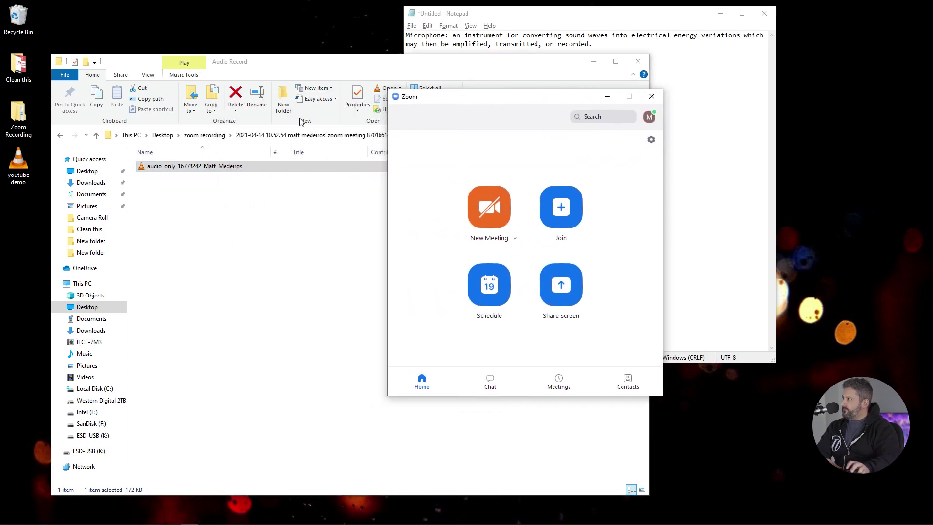
# Step: Rename the audio recording to 'zoom 1', move it to the desktop, and close the folder
pyautogui.click(185, 168)
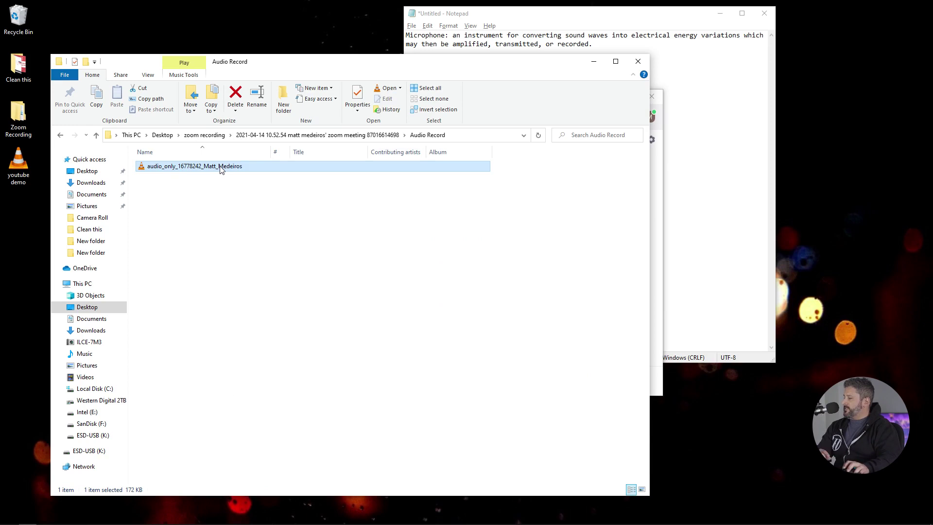
pyautogui.click(221, 168)
pyautogui.write('zoom 1')
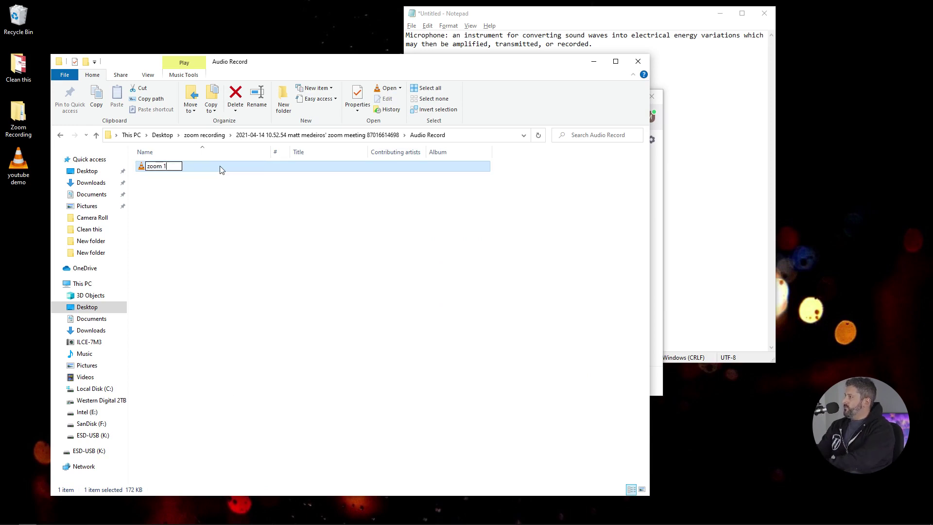
pyautogui.click(166, 179)
pyautogui.moveTo(158, 166); pyautogui.dragTo(41, 196)
pyautogui.click(638, 61)
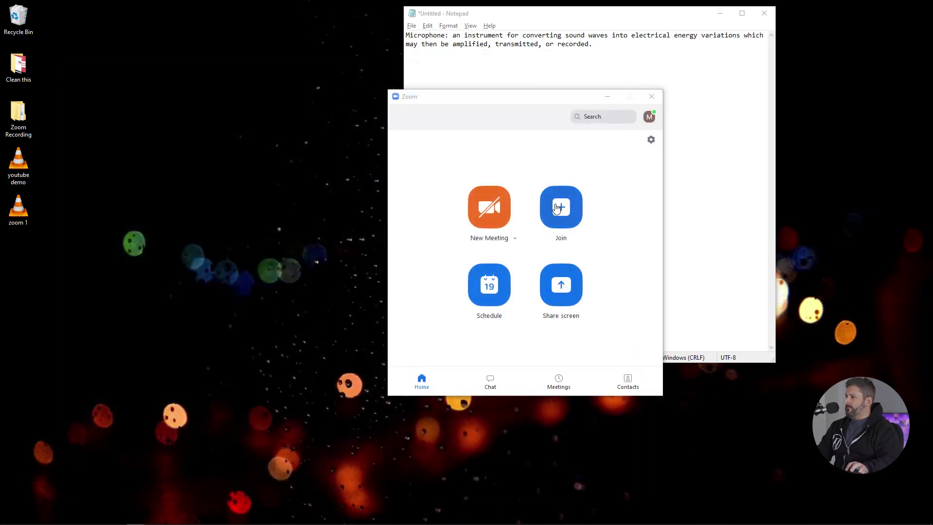
# Step: Start a new meeting on computer audio and open Audio Settings from the Mute caret menu
pyautogui.click(485, 214)
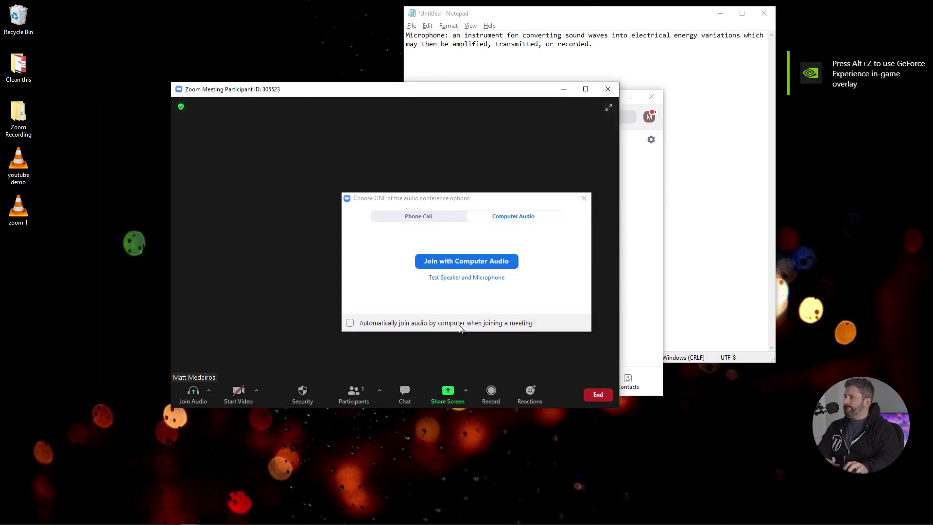
pyautogui.click(499, 264)
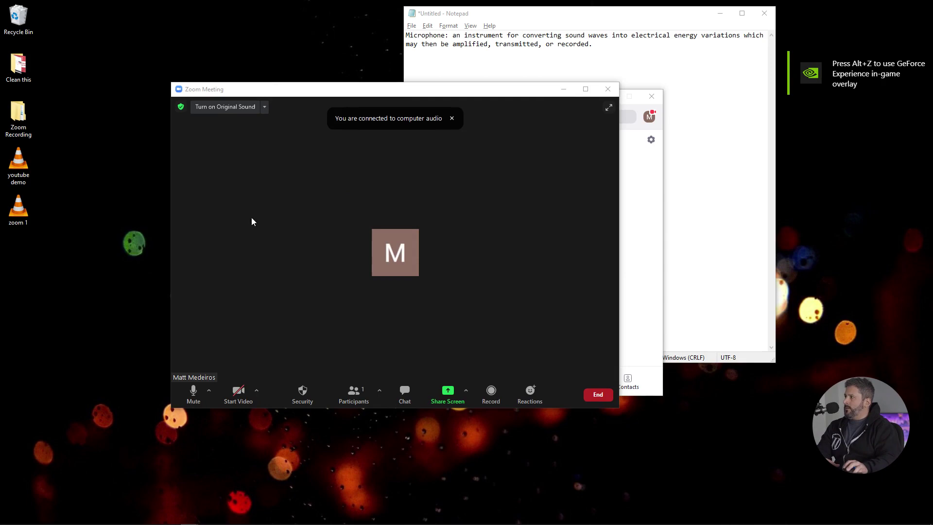
pyautogui.click(208, 390)
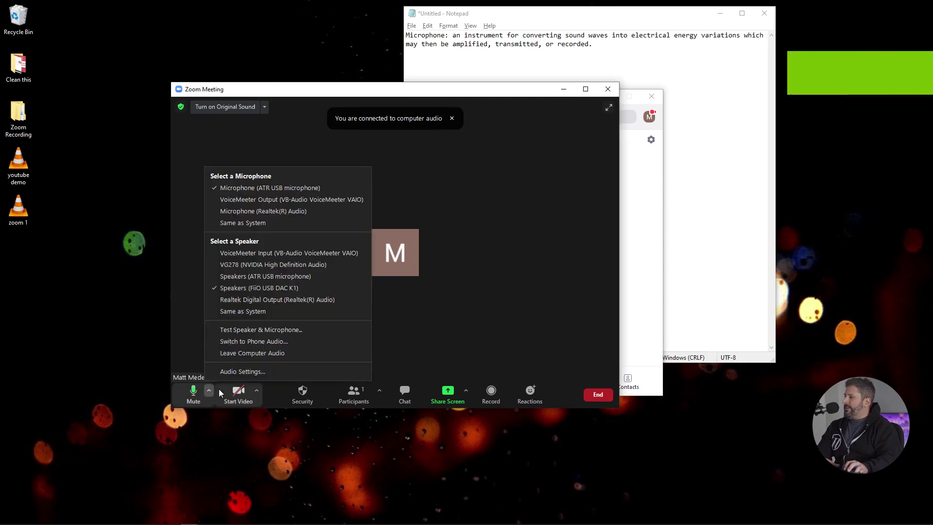
pyautogui.click(249, 371)
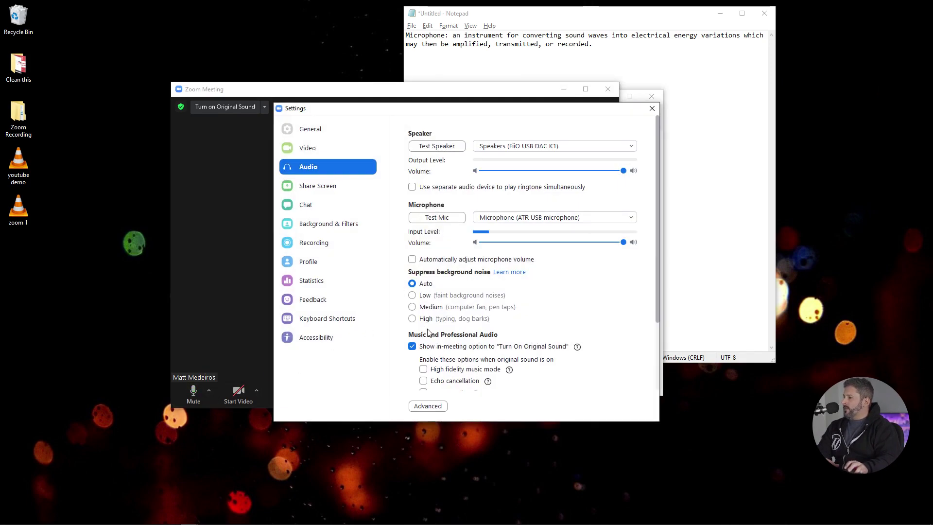
# Step: Set Suppress background noise to Low and tick High fidelity music mode
pyautogui.scroll(-1, 454, 271)
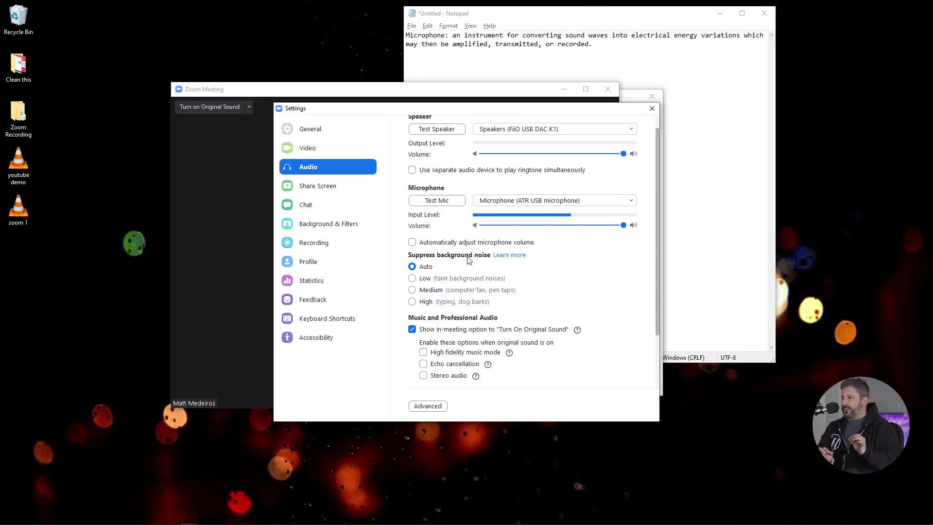
pyautogui.click(425, 278)
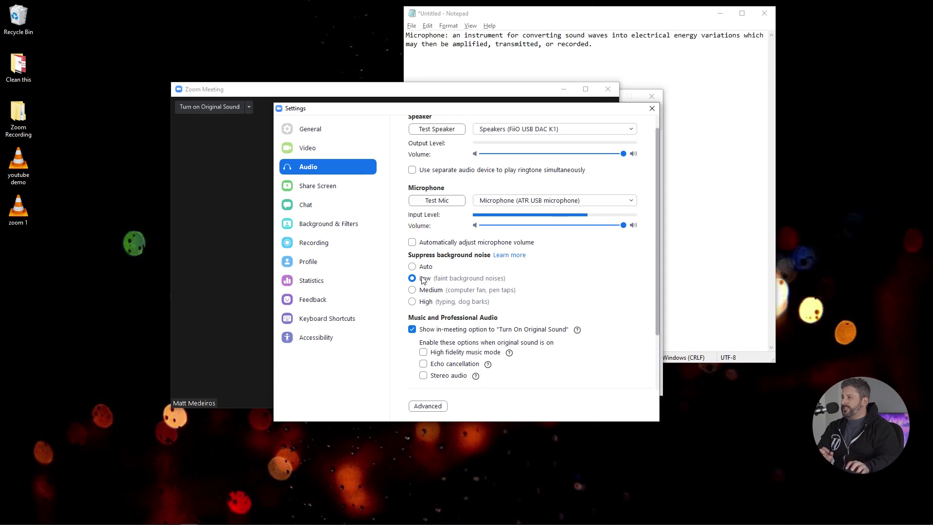
pyautogui.click(486, 353)
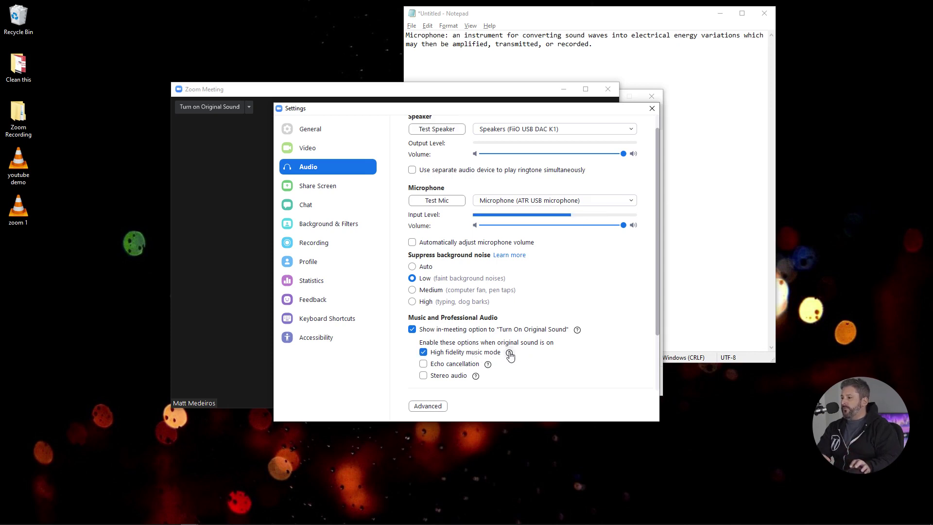
pyautogui.moveTo(512, 353)
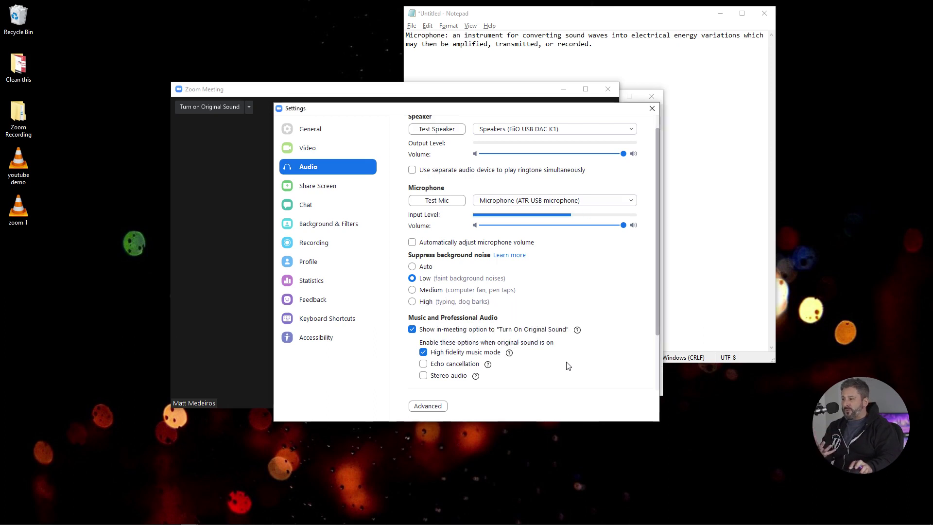
pyautogui.scroll(-3, 563, 370)
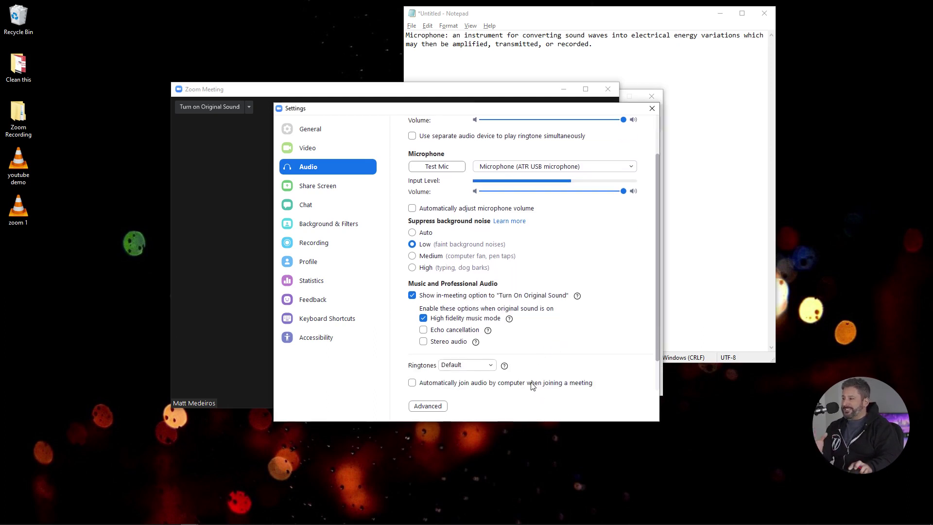
pyautogui.scroll(-2, 532, 384)
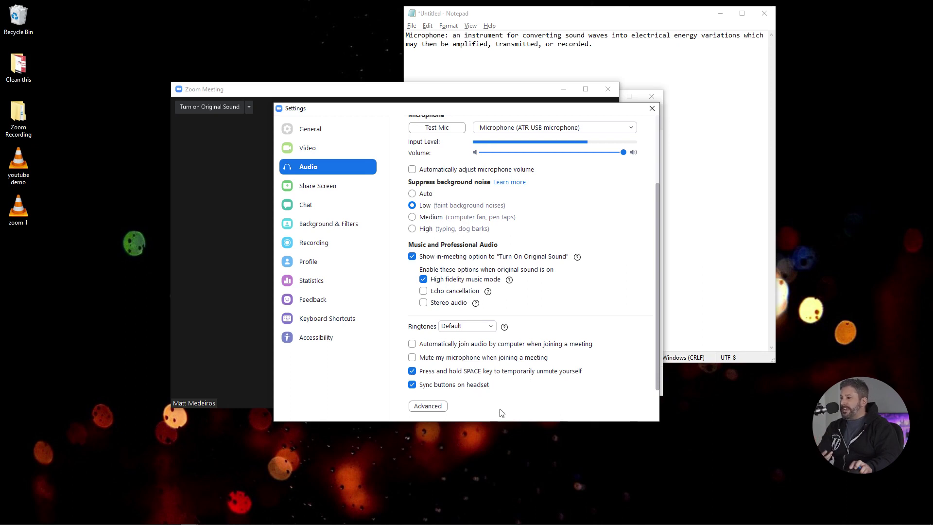
pyautogui.scroll(2, 486, 327)
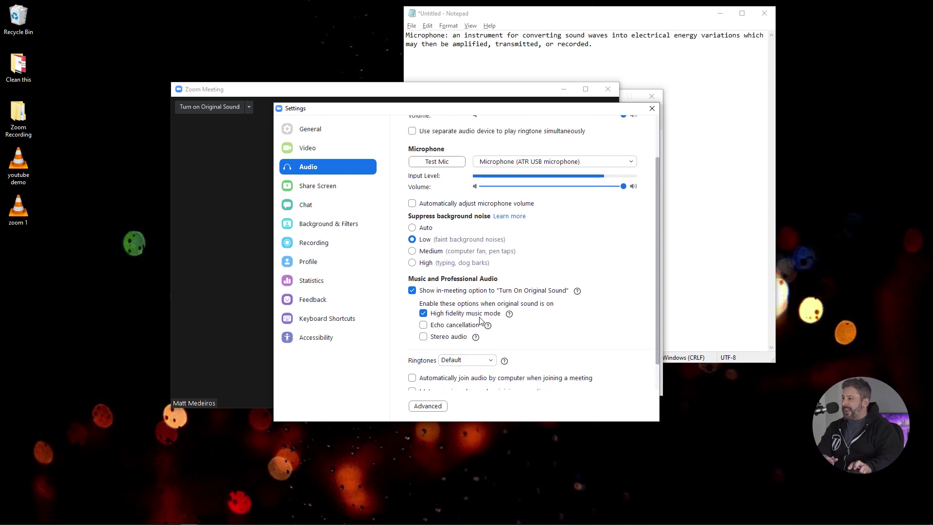
pyautogui.scroll(-1, 490, 349)
# Step: In Advanced audio, set signal processing by Windows audio drivers to Off (Windows - Raw)
pyautogui.click(428, 406)
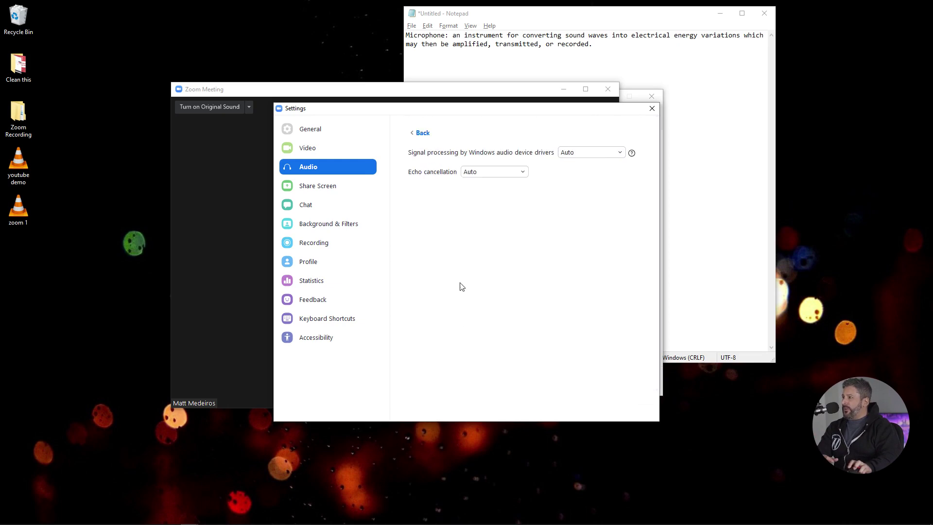
pyautogui.click(575, 154)
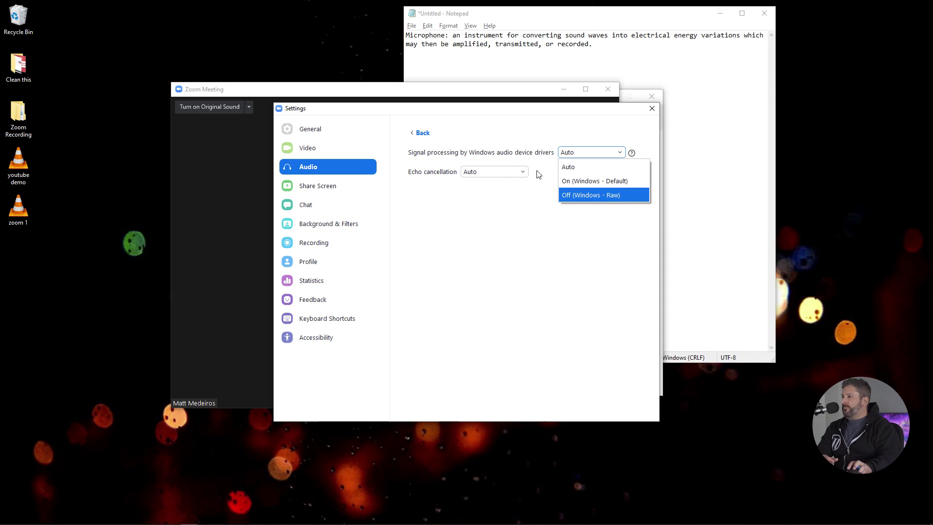
pyautogui.click(551, 170)
pyautogui.moveTo(633, 153)
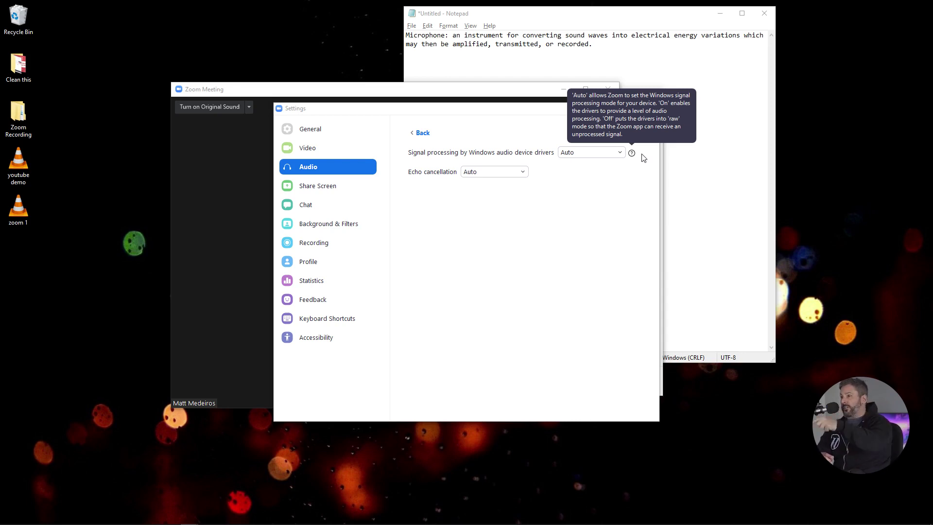
pyautogui.click(616, 152)
pyautogui.click(595, 194)
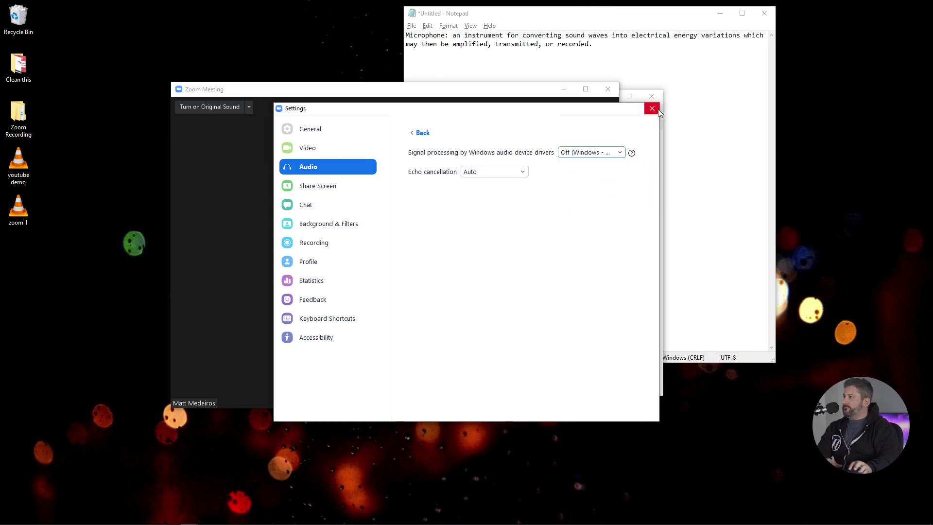
# Step: Return to Audio settings, review the echo cancellation help, and close the Settings window
pyautogui.click(420, 133)
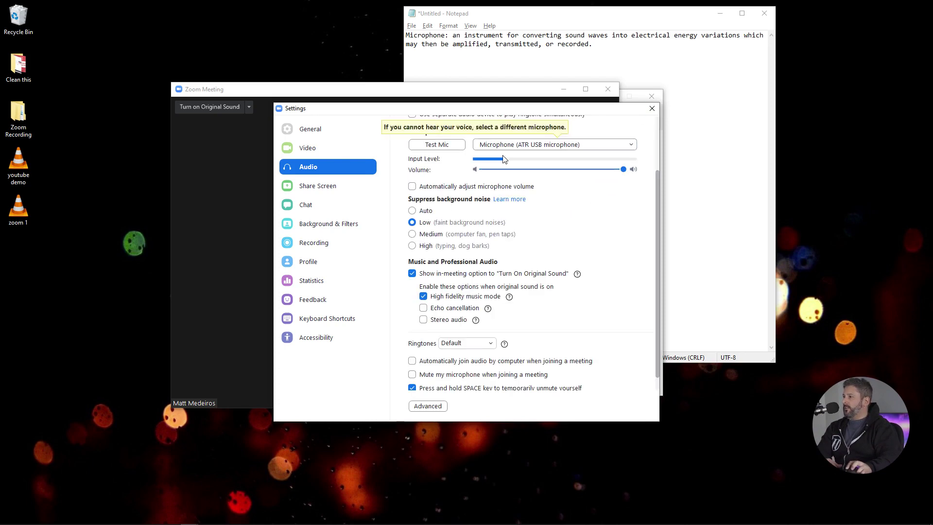
pyautogui.scroll(1, 456, 301)
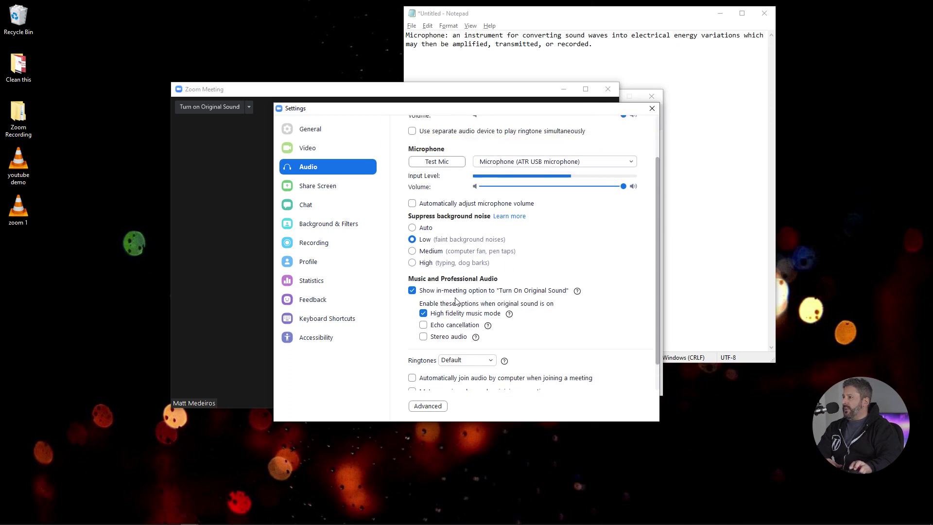
pyautogui.scroll(-1, 462, 308)
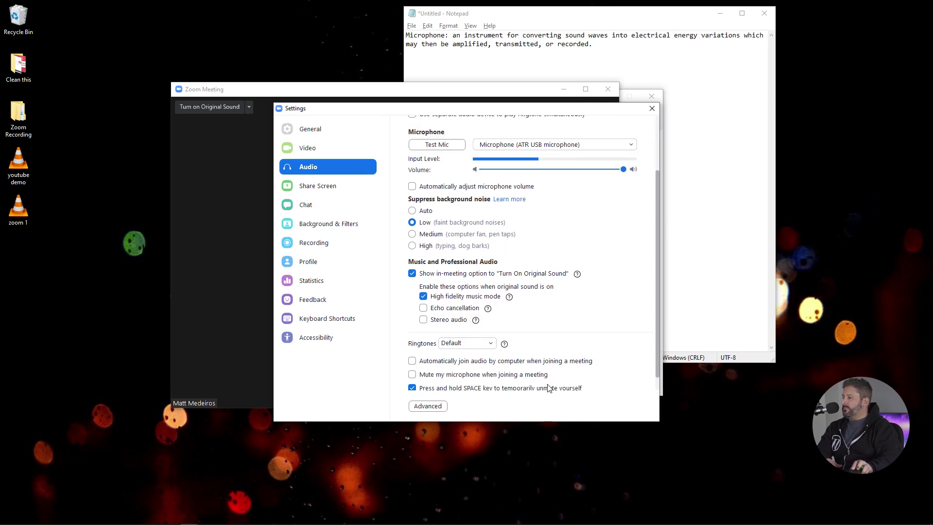
pyautogui.scroll(-1, 548, 387)
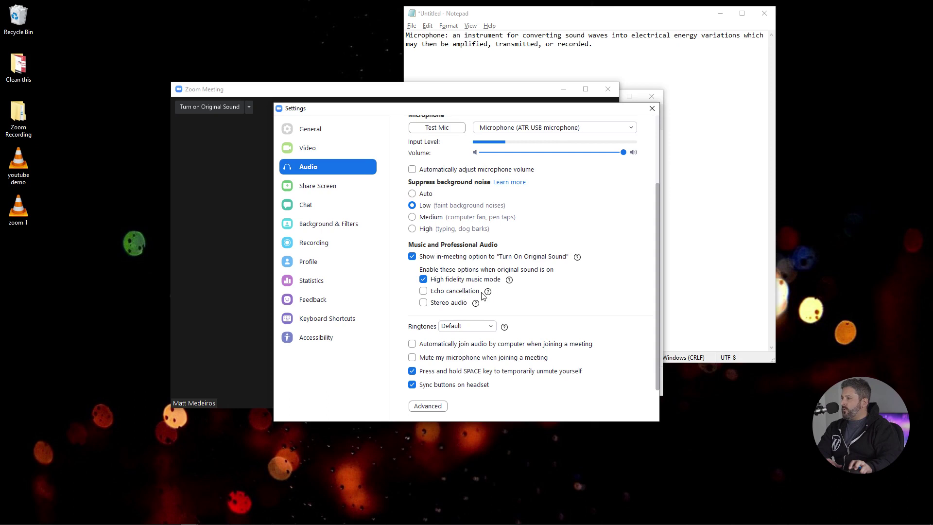
pyautogui.moveTo(492, 297)
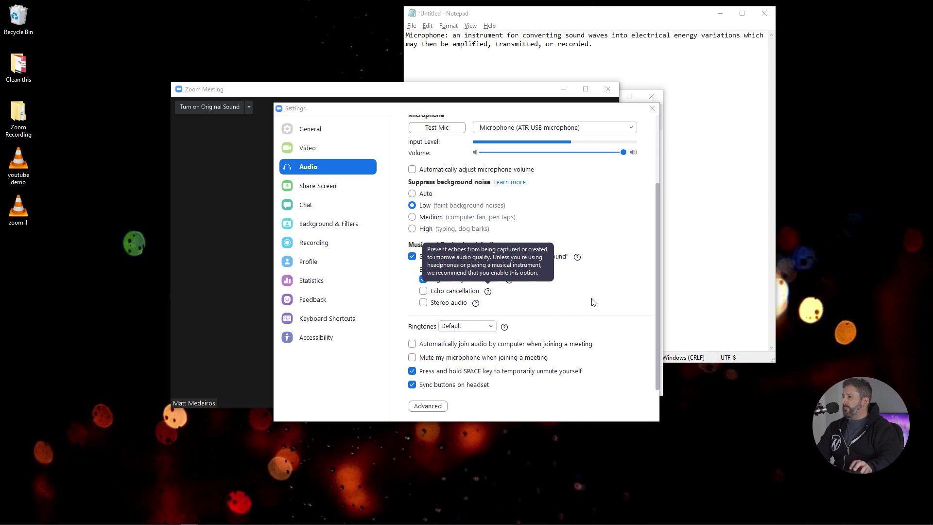
pyautogui.click(652, 108)
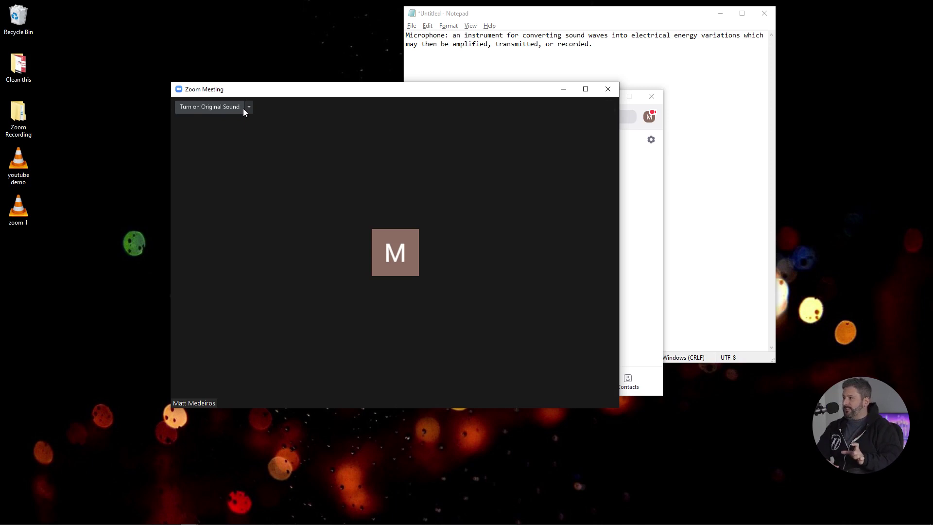
# Step: Enable Turn on Original Sound at the top left of the meeting window
pyautogui.click(239, 103)
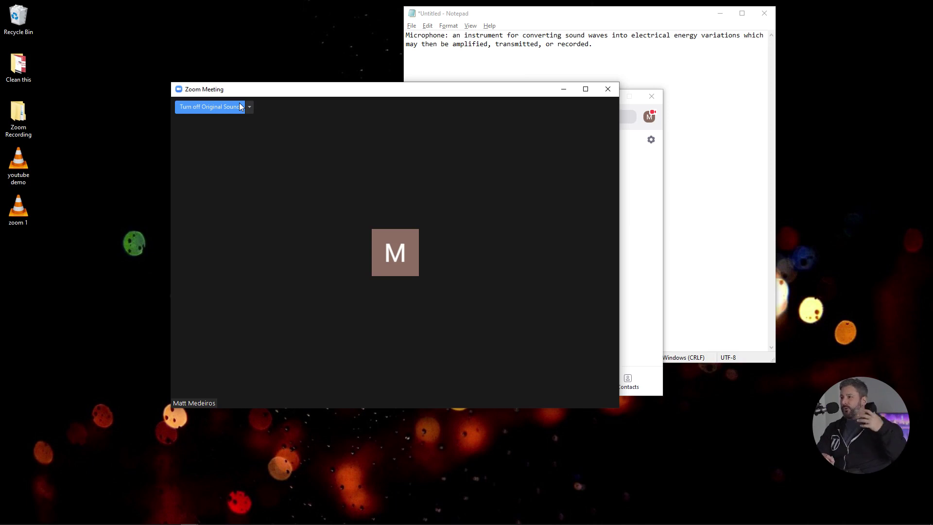
pyautogui.moveTo(357, 122)
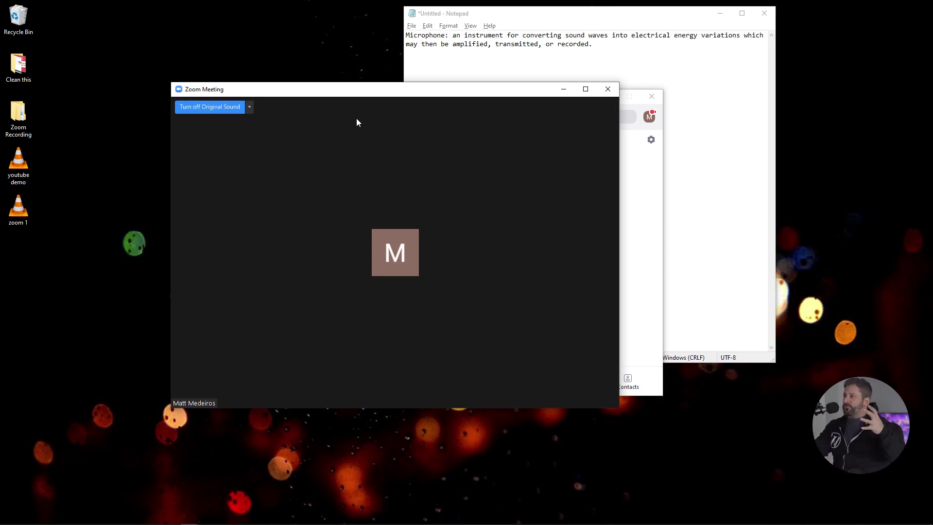
pyautogui.moveTo(461, 175)
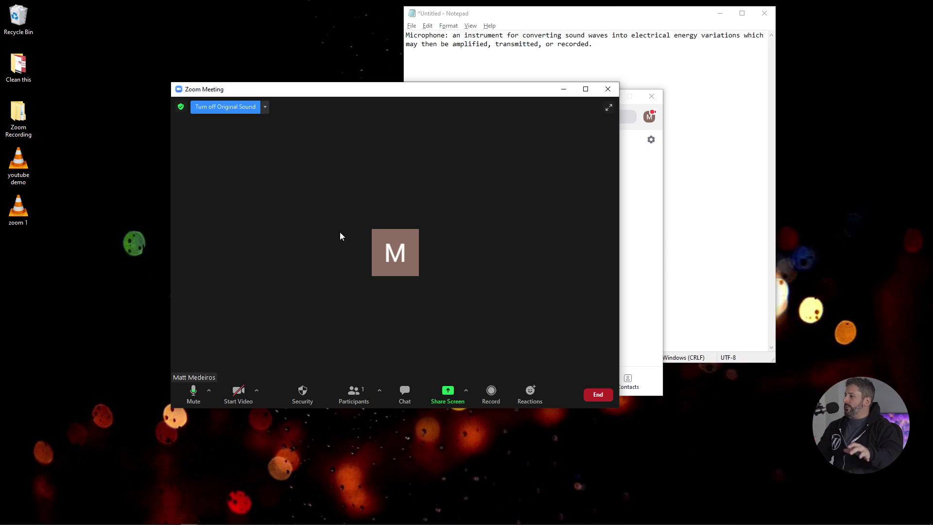
# Step: Record a short clip to this computer, stop the recording, and end the meeting
pyautogui.click(491, 391)
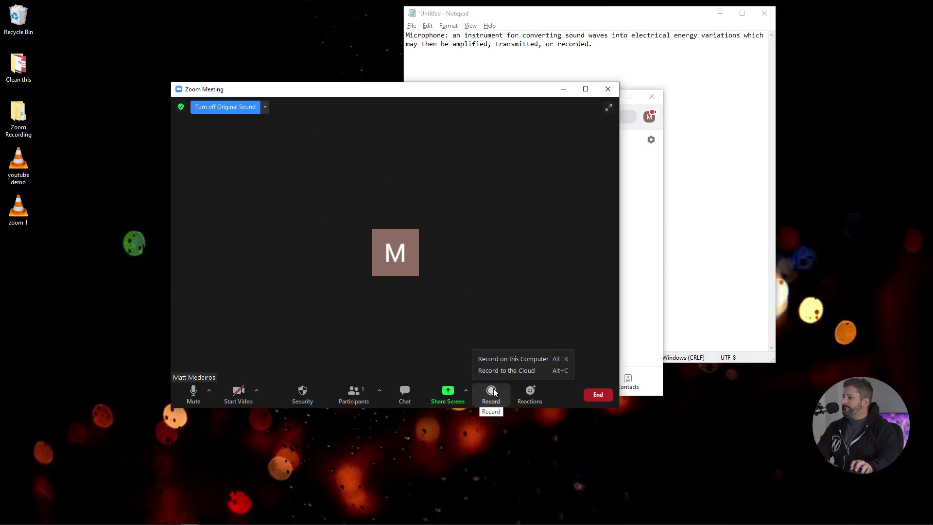
pyautogui.click(513, 360)
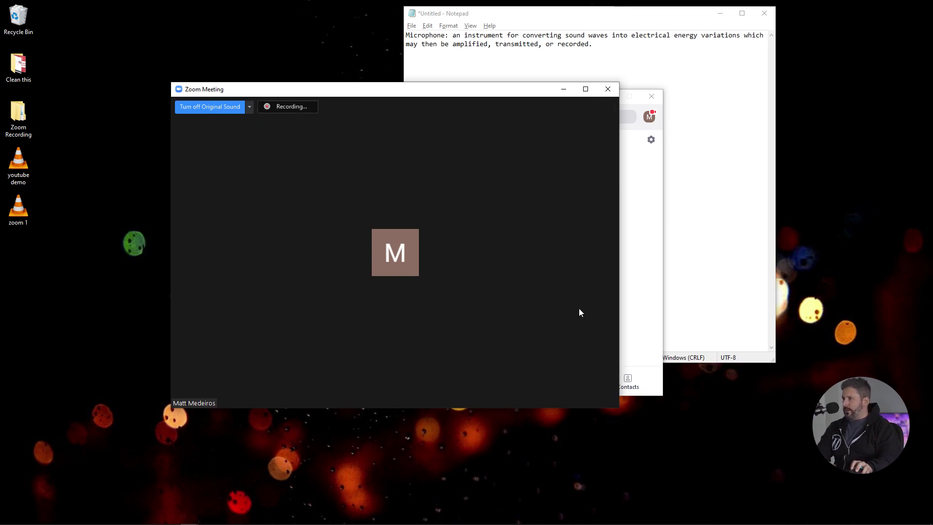
pyautogui.moveTo(565, 310)
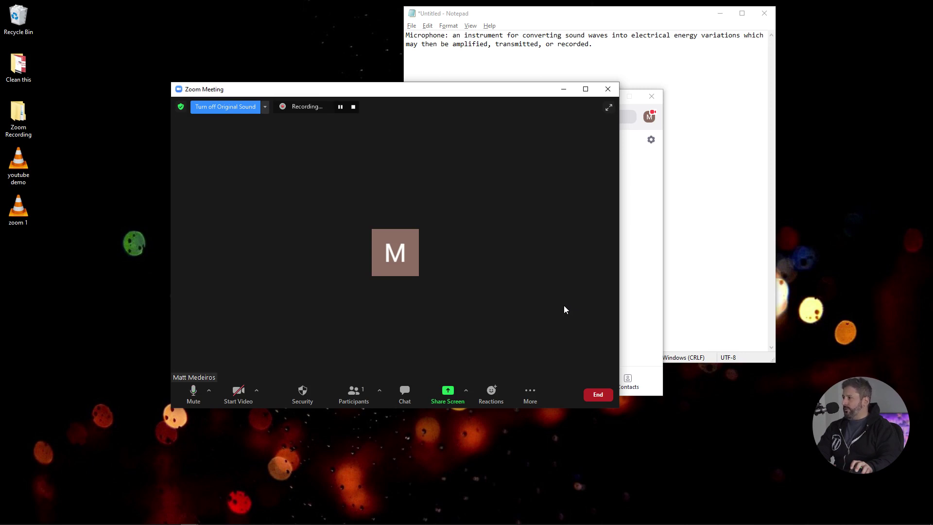
pyautogui.click(354, 107)
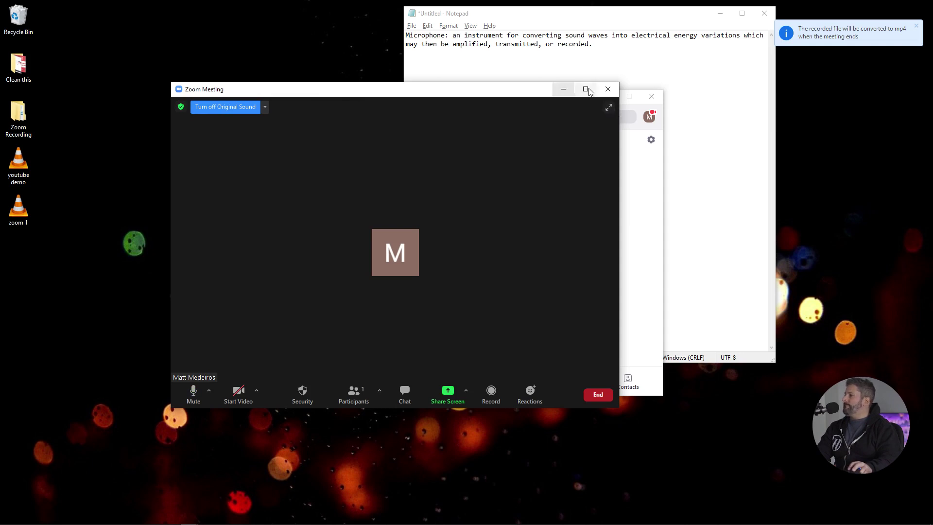
pyautogui.click(596, 392)
pyautogui.rightClick(574, 346)
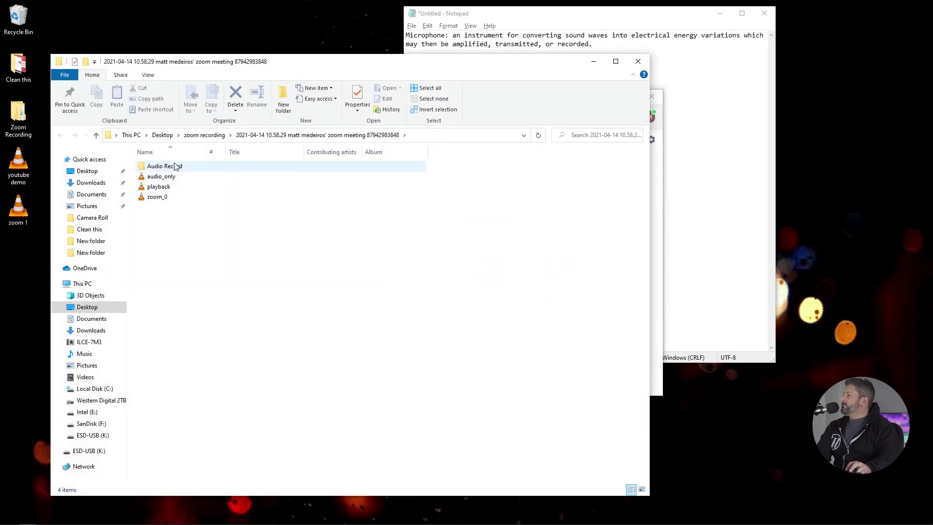
# Step: Open the Audio Record folder and show the audio-only recording's Properties
pyautogui.doubleClick(175, 166)
pyautogui.rightClick(197, 166)
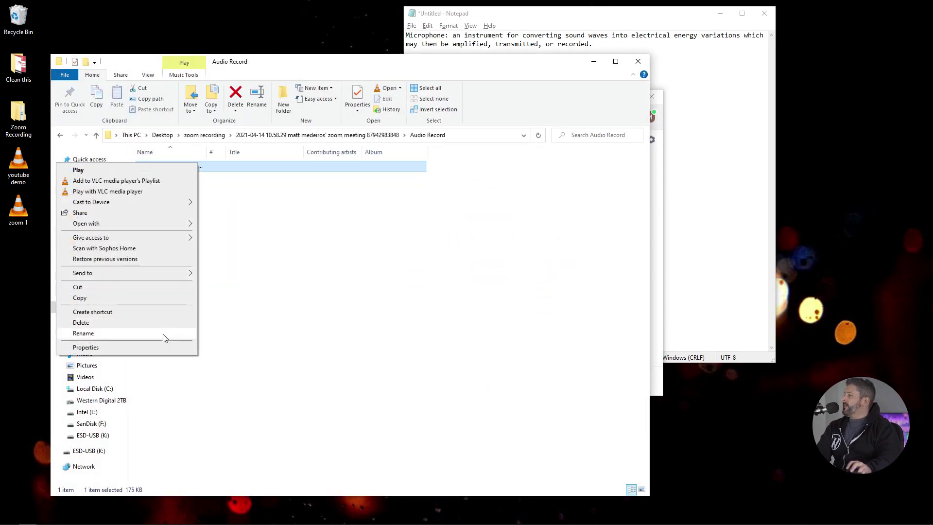
pyautogui.click(162, 348)
pyautogui.moveTo(286, 176); pyautogui.dragTo(448, 177)
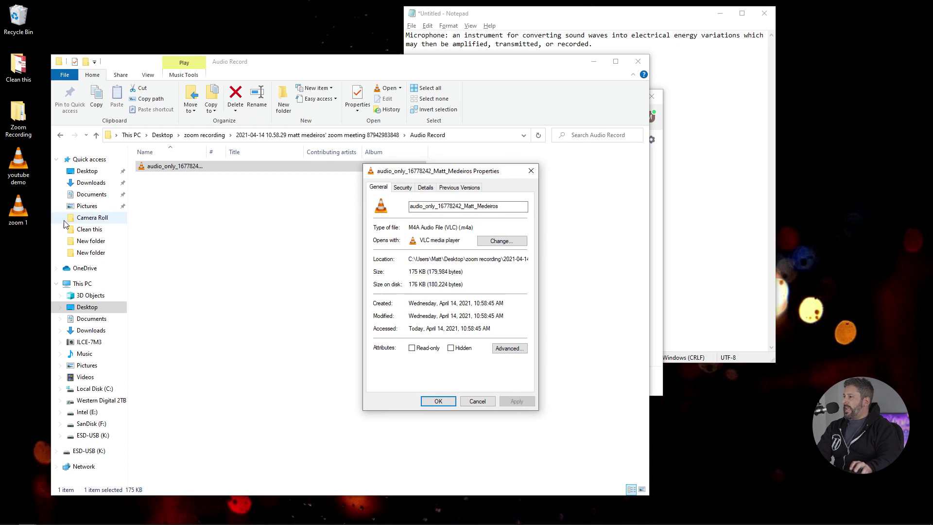
# Step: Compare Details with zoom 1: both 11 seconds, 129 kbps versus 127 kbps
pyautogui.rightClick(18, 214)
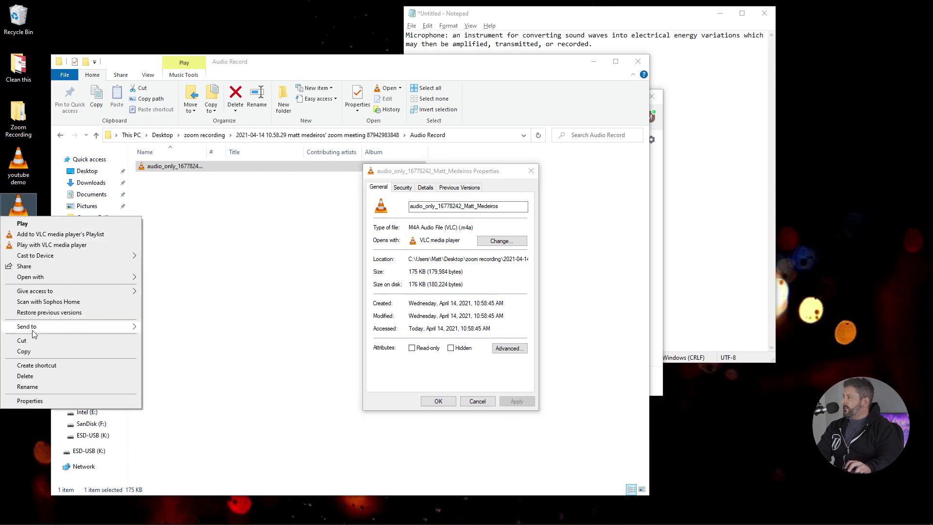
pyautogui.click(72, 403)
pyautogui.moveTo(93, 220); pyautogui.dragTo(262, 205)
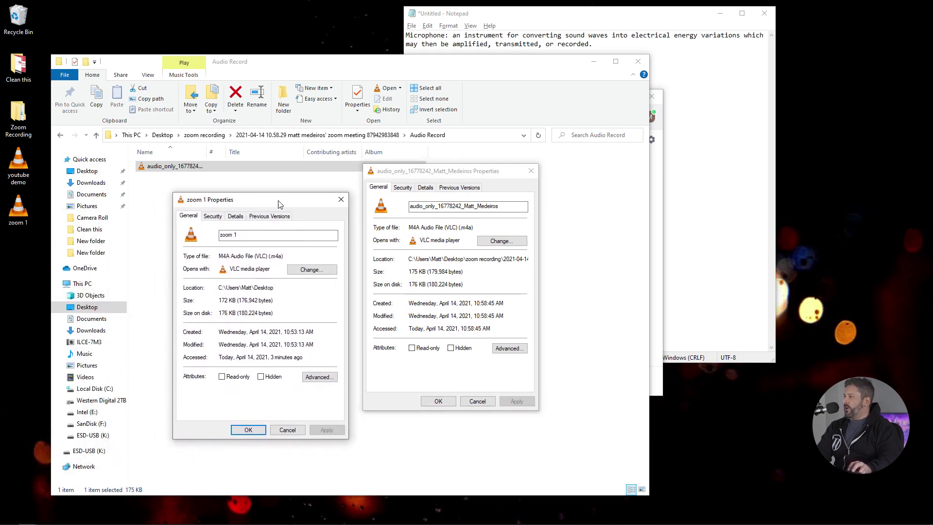
pyautogui.click(425, 187)
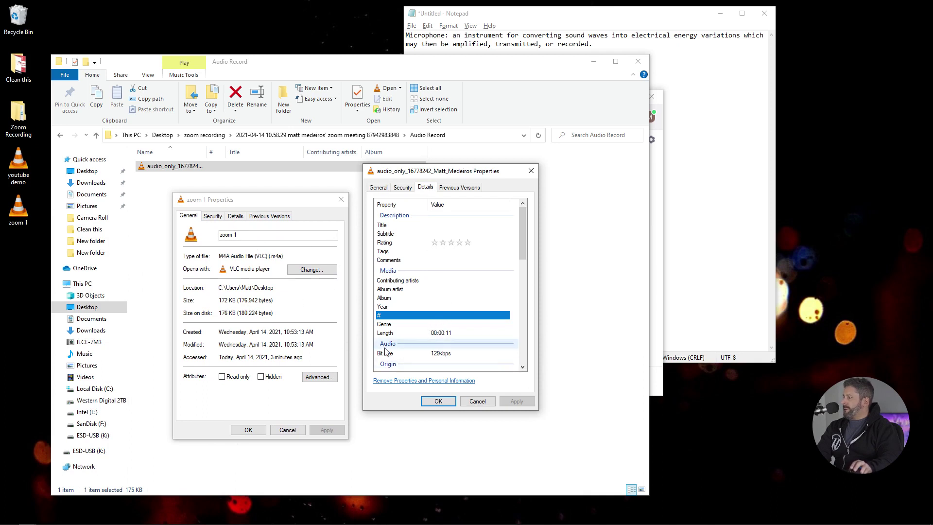
pyautogui.click(235, 216)
pyautogui.scroll(-1, 235, 321)
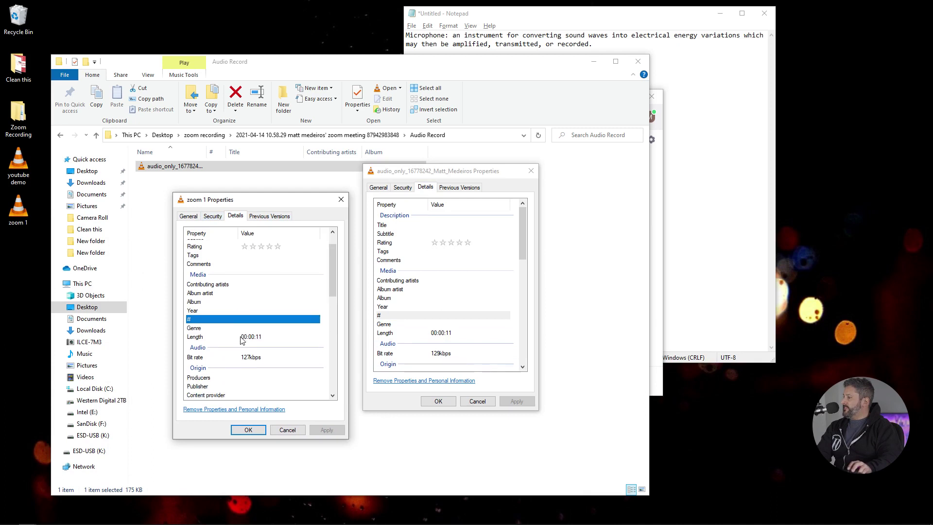
pyautogui.click(341, 199)
pyautogui.click(377, 188)
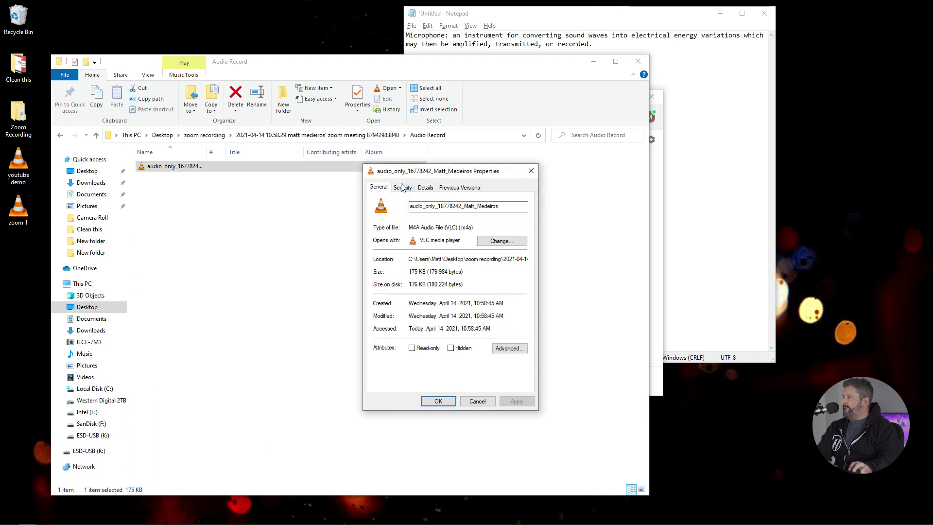
# Step: Close Properties and listen to the audio-only recording in VLC
pyautogui.click(530, 170)
pyautogui.rightClick(172, 171)
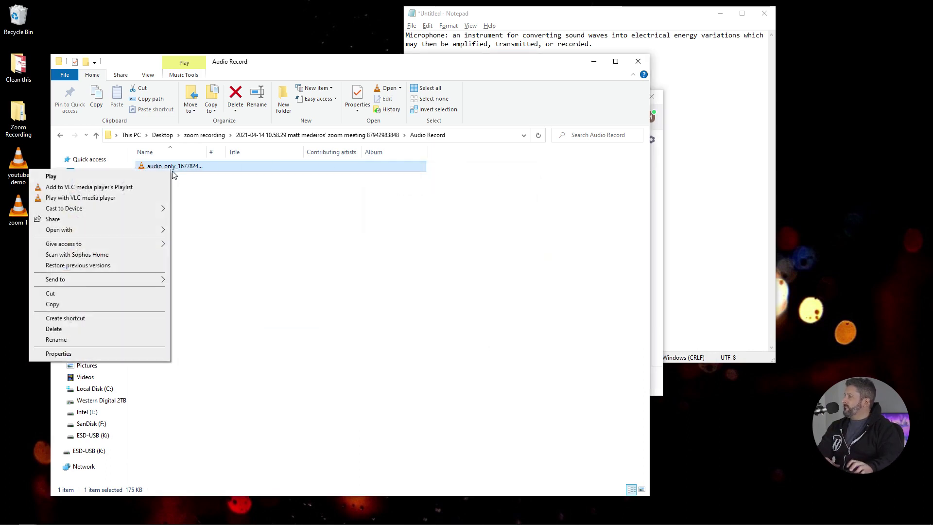
pyautogui.click(127, 178)
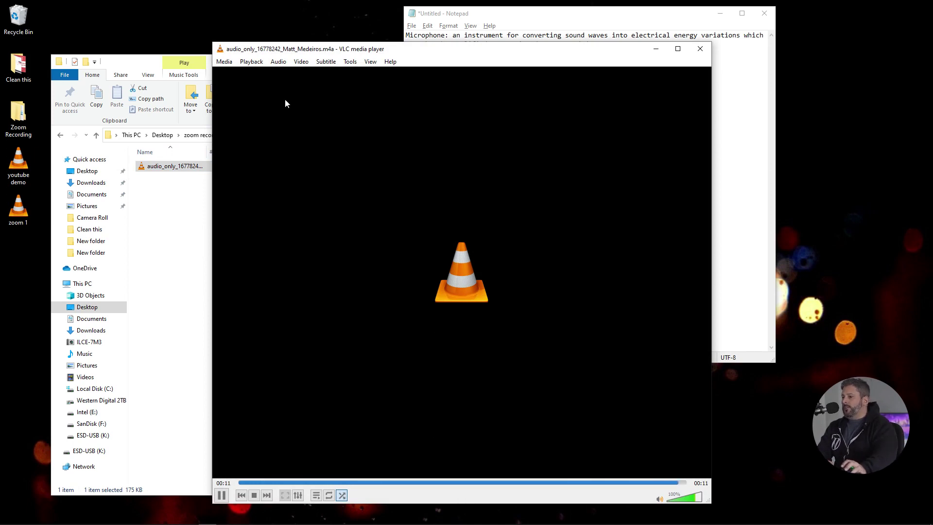
pyautogui.click(700, 48)
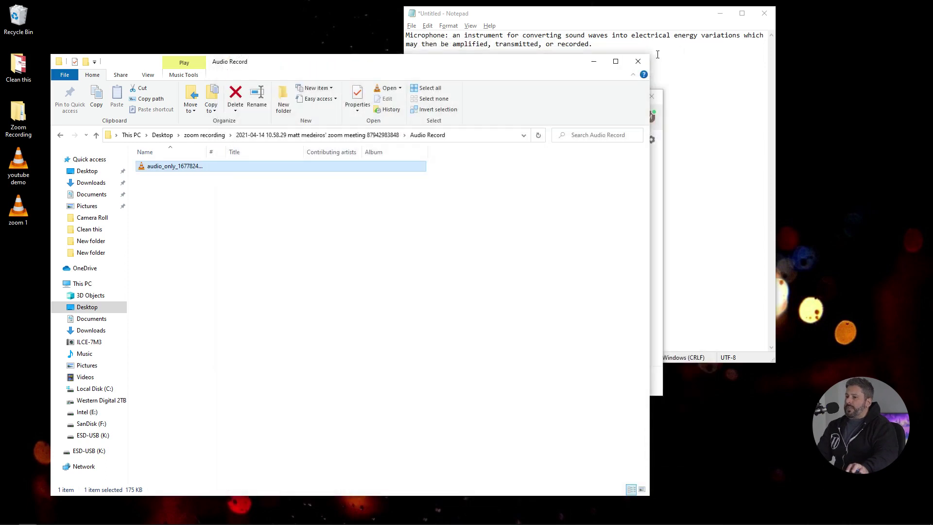
# Step: Rename the recording 'zoom 2' and place it on the desktop under zoom 1
pyautogui.moveTo(460, 68); pyautogui.dragTo(573, 58)
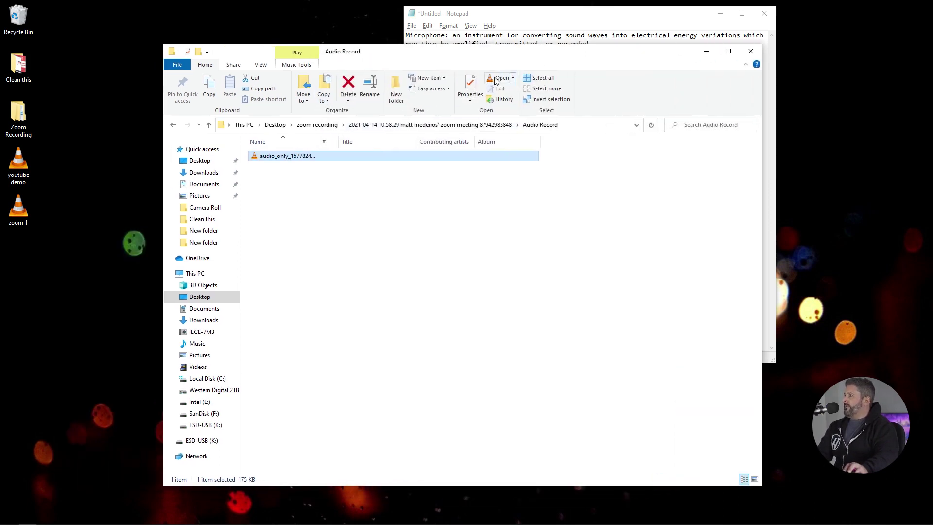
pyautogui.rightClick(293, 161)
pyautogui.click(230, 332)
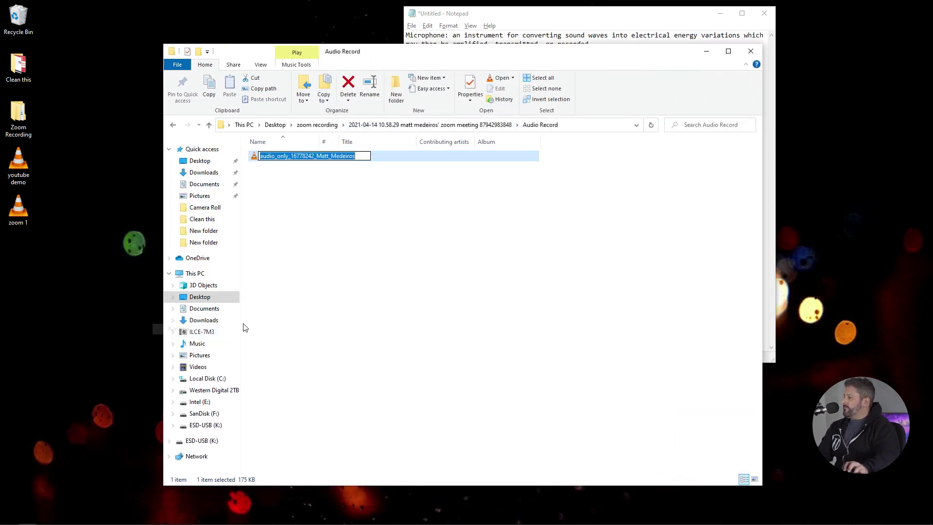
pyautogui.write('zoom 2')
pyautogui.press('Return')
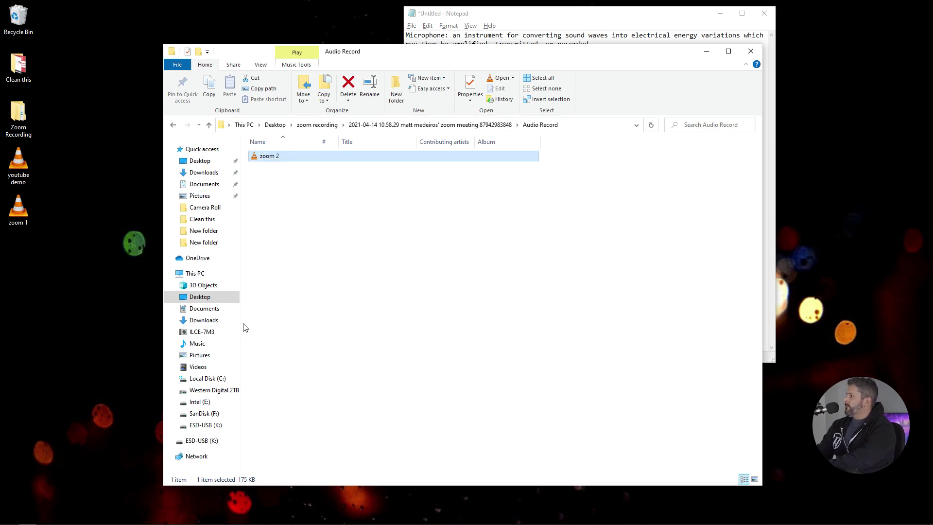
pyautogui.moveTo(265, 158); pyautogui.dragTo(56, 260)
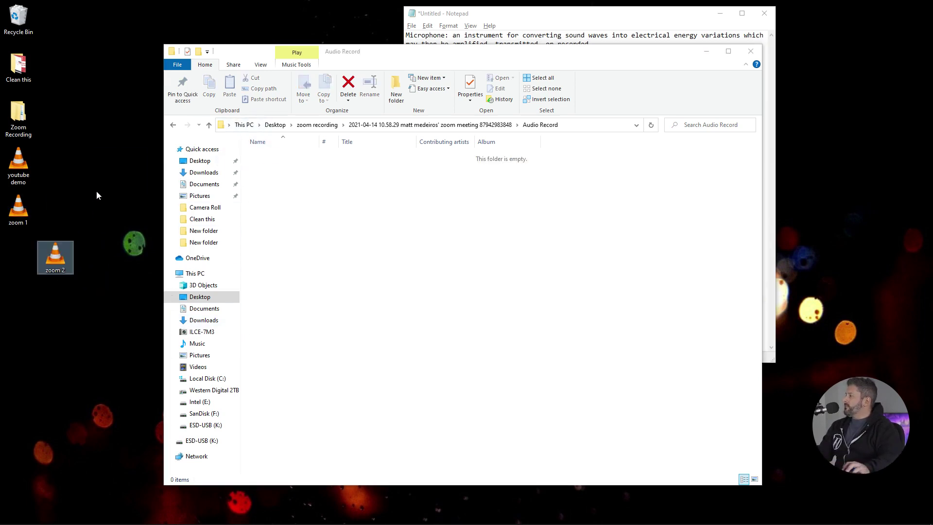
pyautogui.hotkey('alt', 'F4')
pyautogui.moveTo(565, 91); pyautogui.dragTo(734, 85)
pyautogui.moveTo(55, 256); pyautogui.dragTo(18, 256)
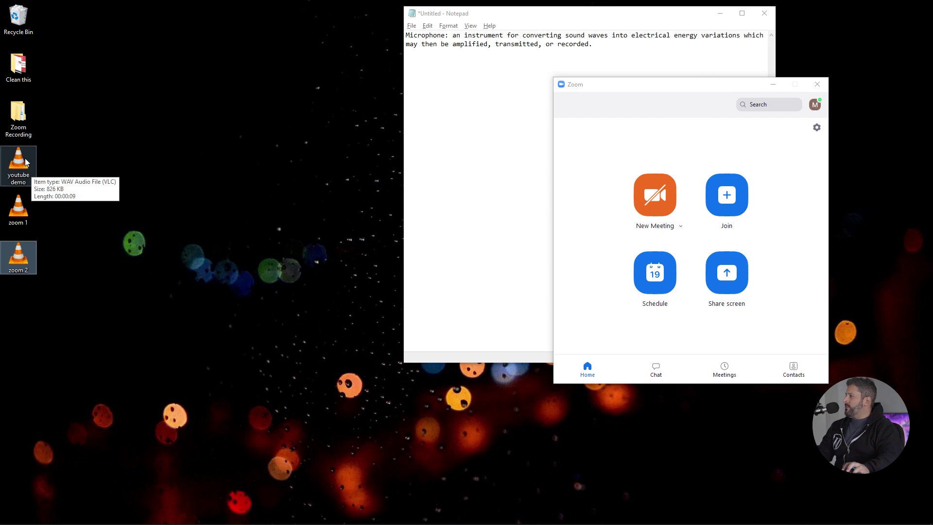
# Step: Play youtube demo, zoom 1, then zoom 2 in VLC from the desktop
pyautogui.doubleClick(25, 159)
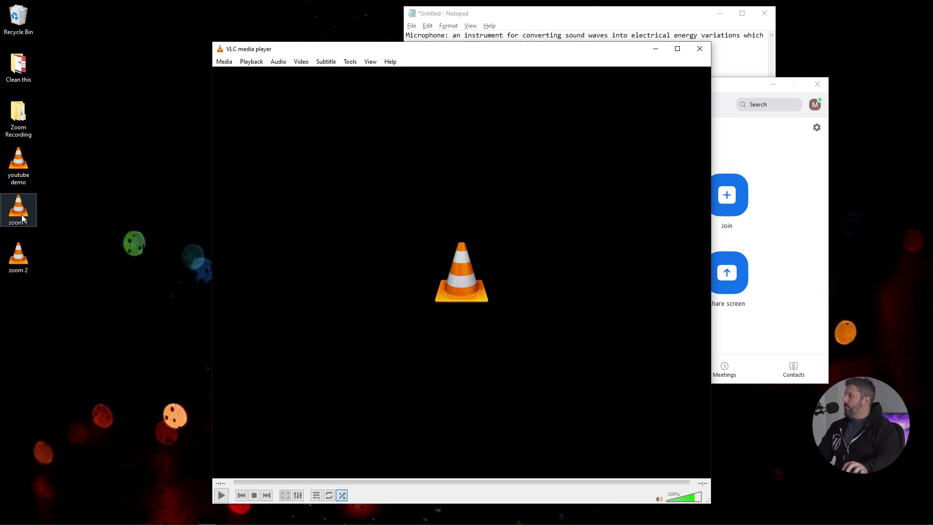
pyautogui.doubleClick(21, 214)
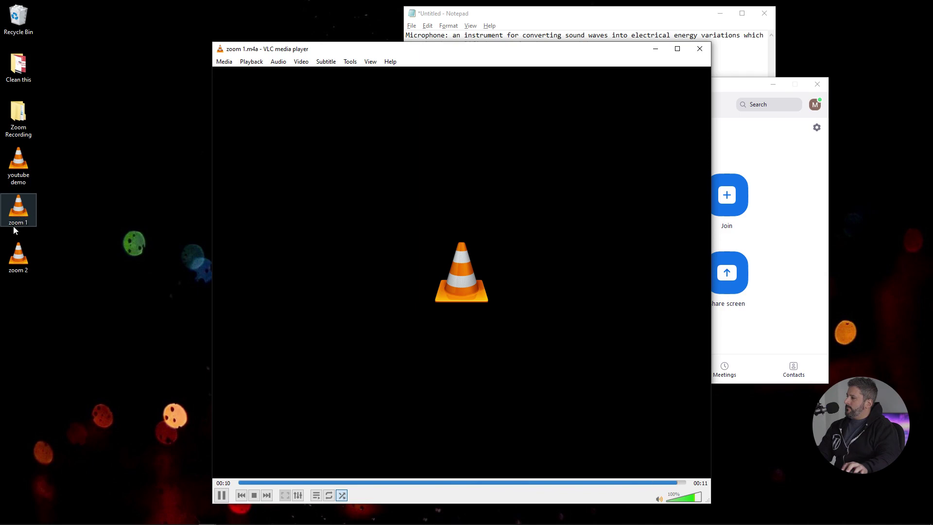
pyautogui.click(18, 261)
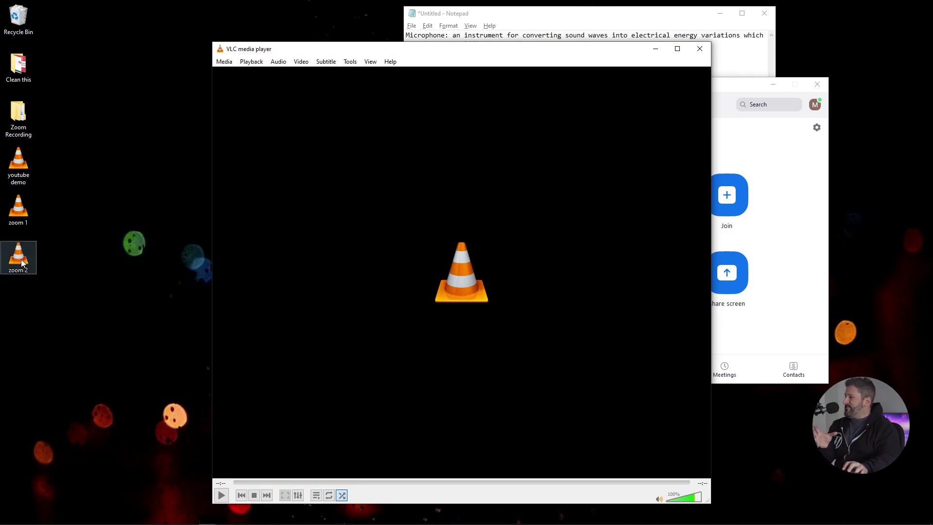
pyautogui.doubleClick(23, 259)
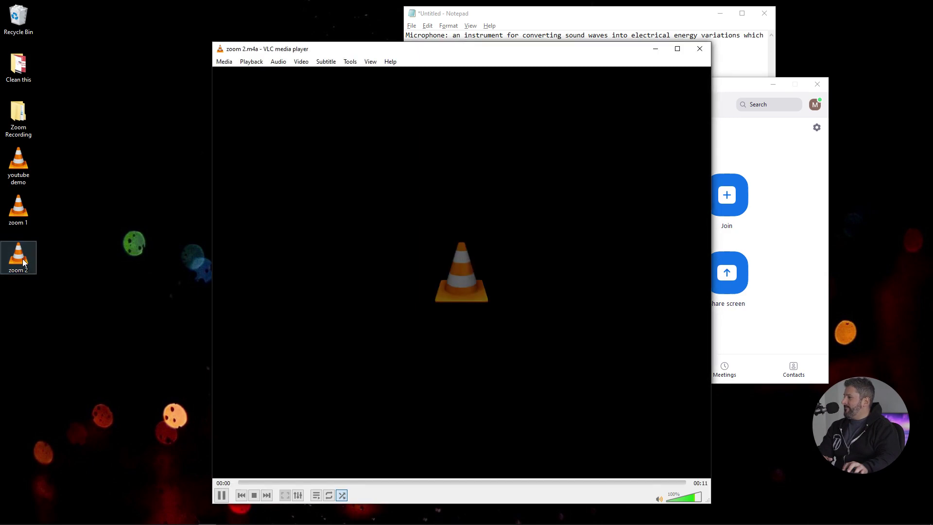